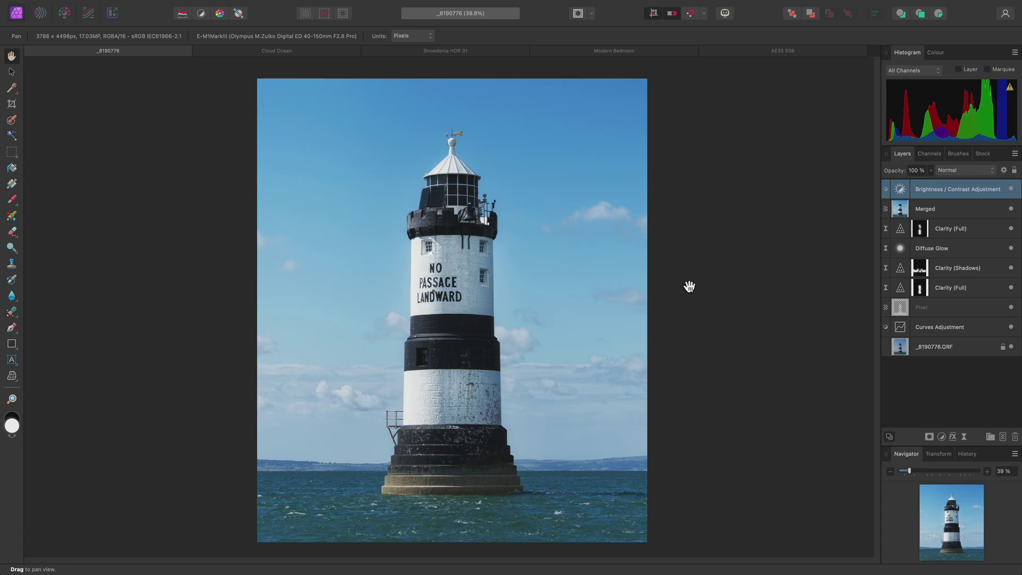
# Step: Show the Macro panel, fit the lighthouse photo to the window and start recording a macro
pyautogui.moveTo(525, 2)
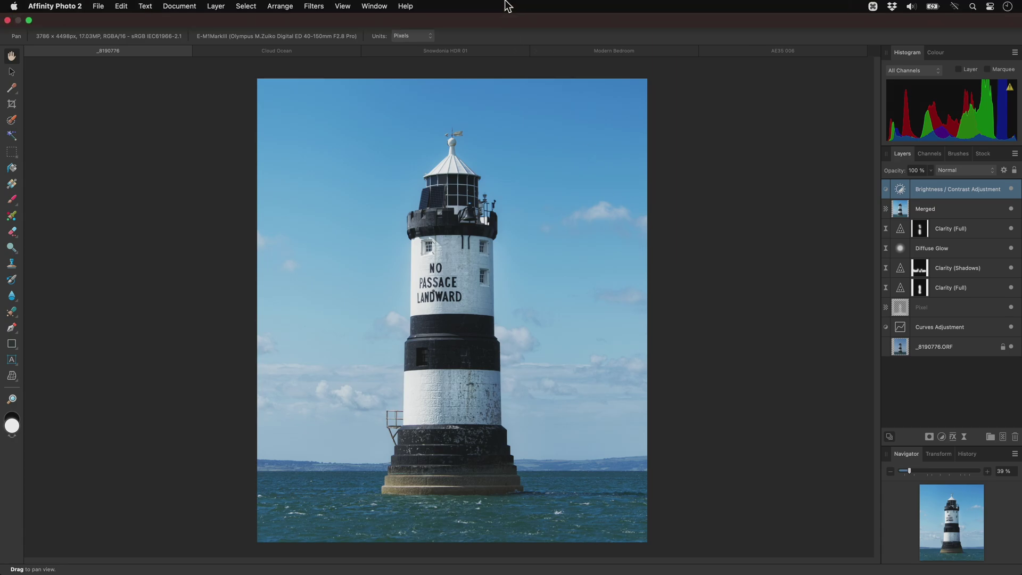
pyautogui.click(388, 7)
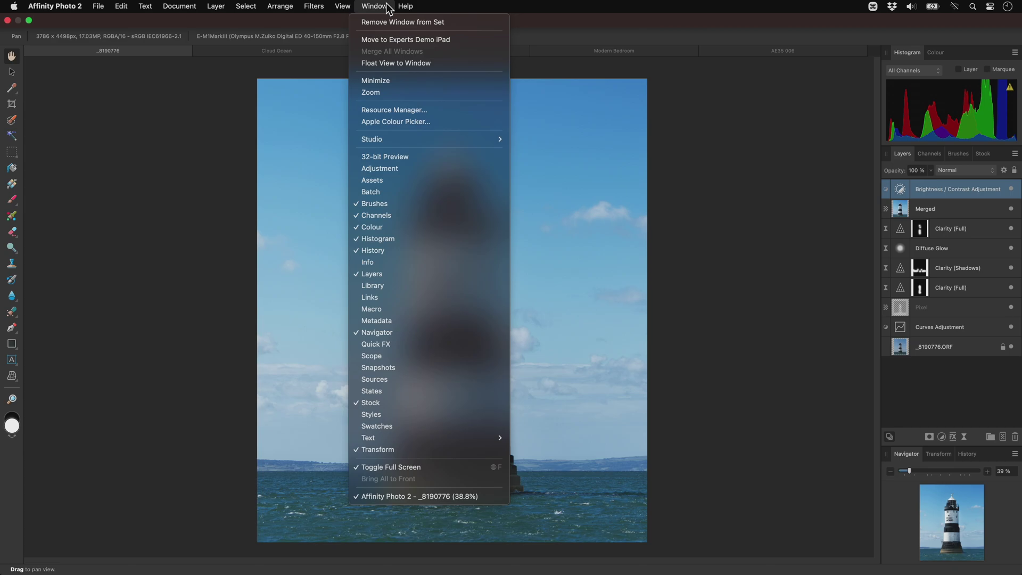
pyautogui.click(419, 310)
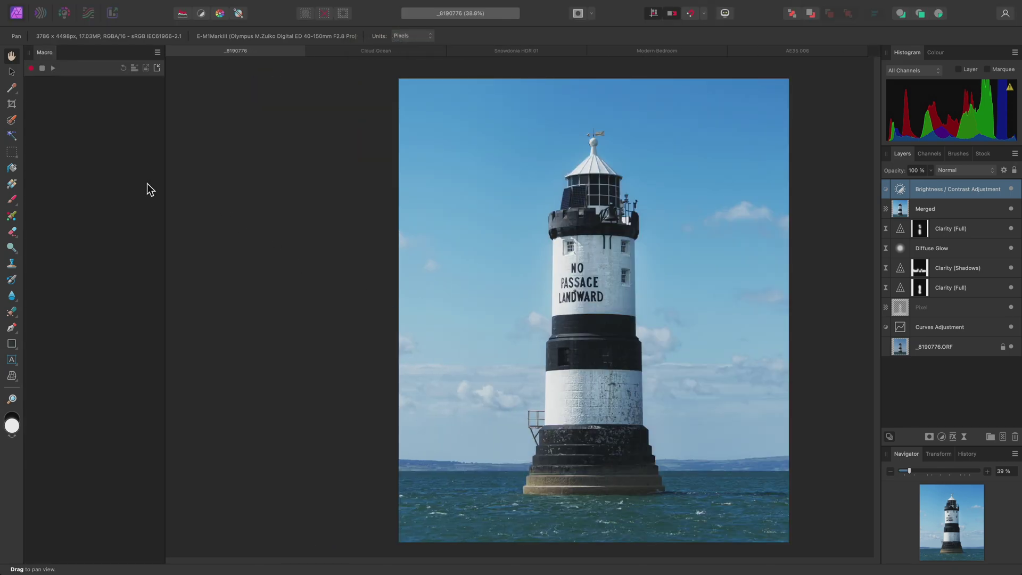
pyautogui.press('super+0')
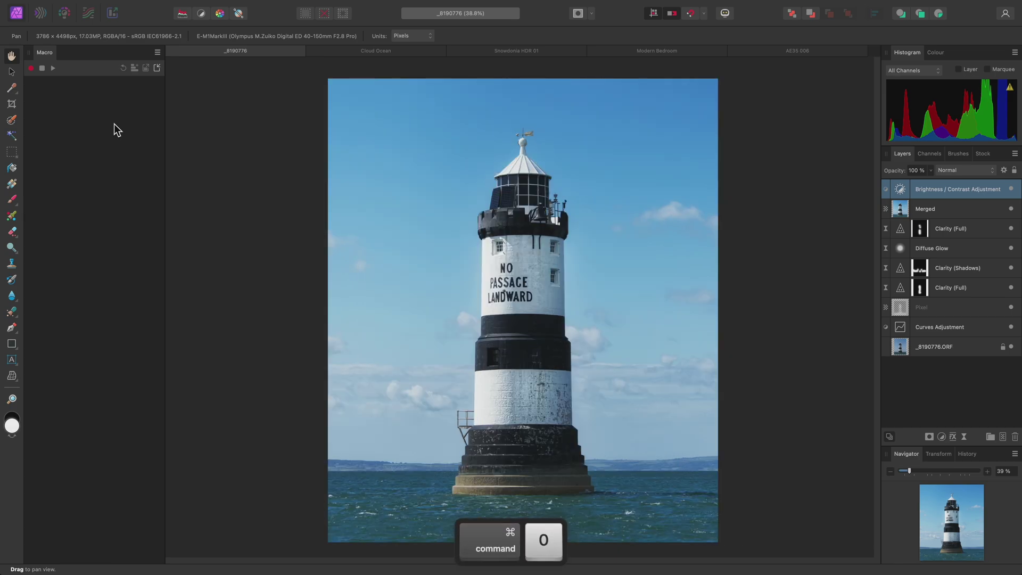
pyautogui.click(31, 70)
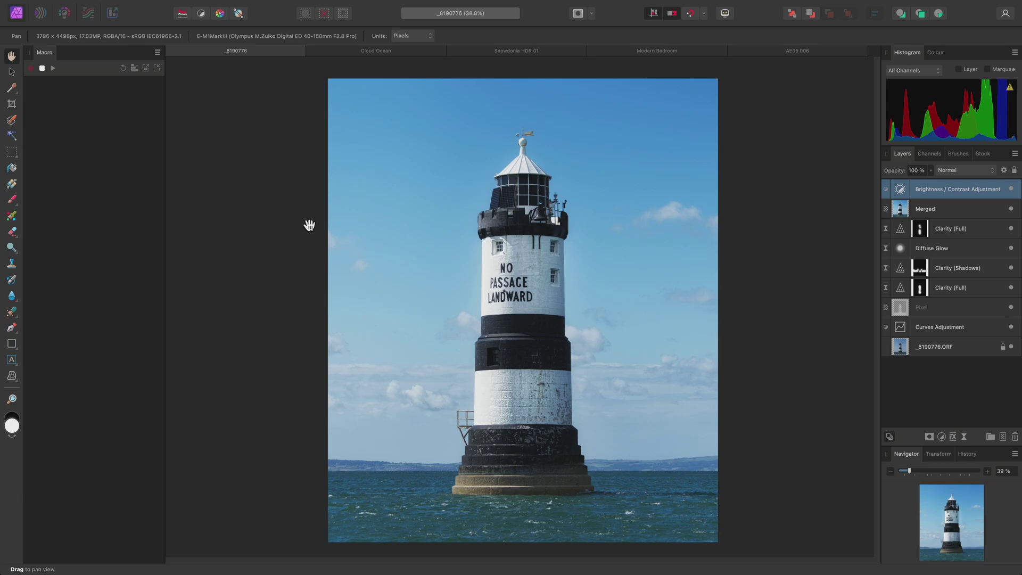
# Step: Add a Channel Mixer adjustment layer to the photo as the first macro step
pyautogui.moveTo(276, 4)
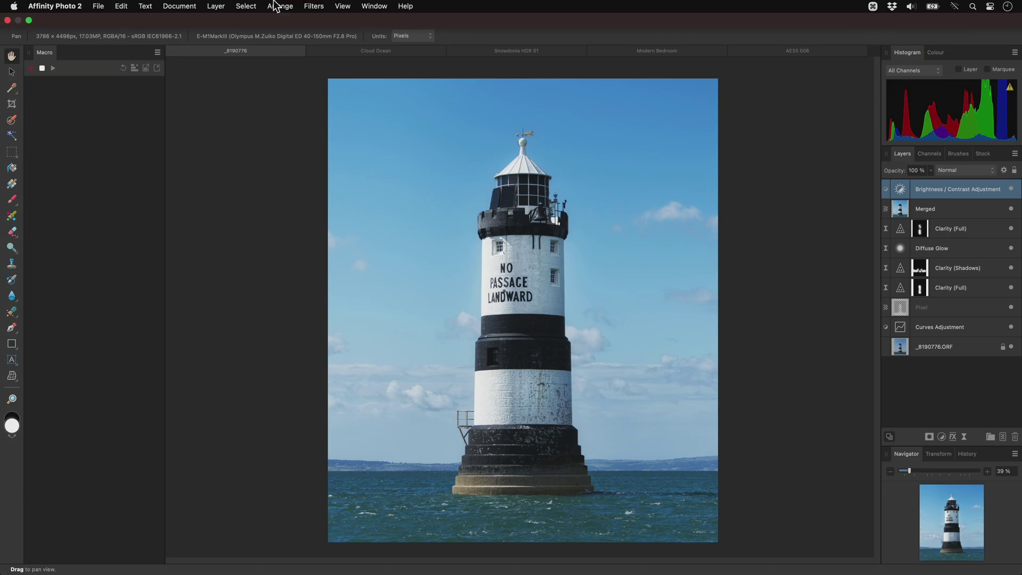
pyautogui.click(218, 6)
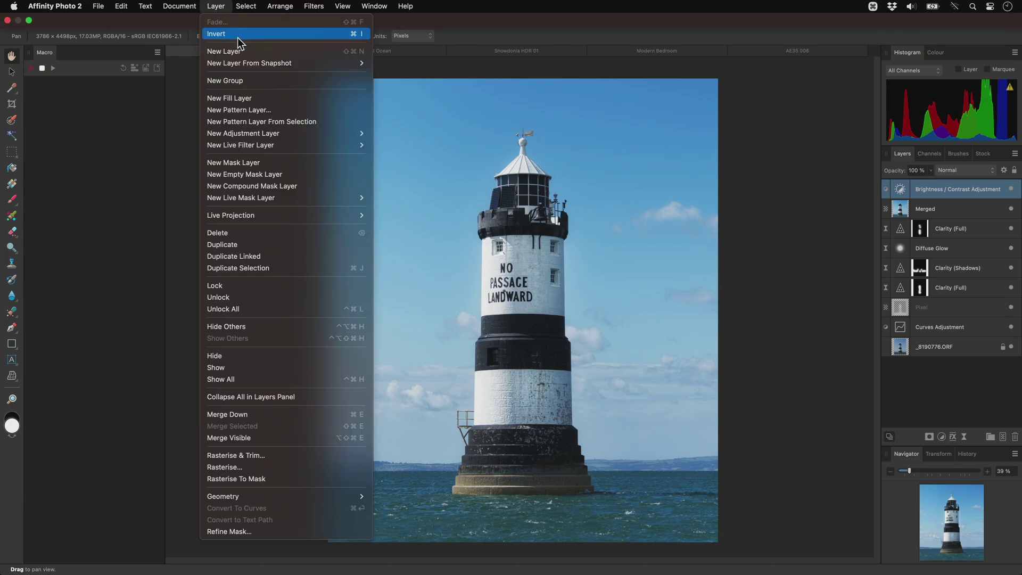
pyautogui.moveTo(269, 134)
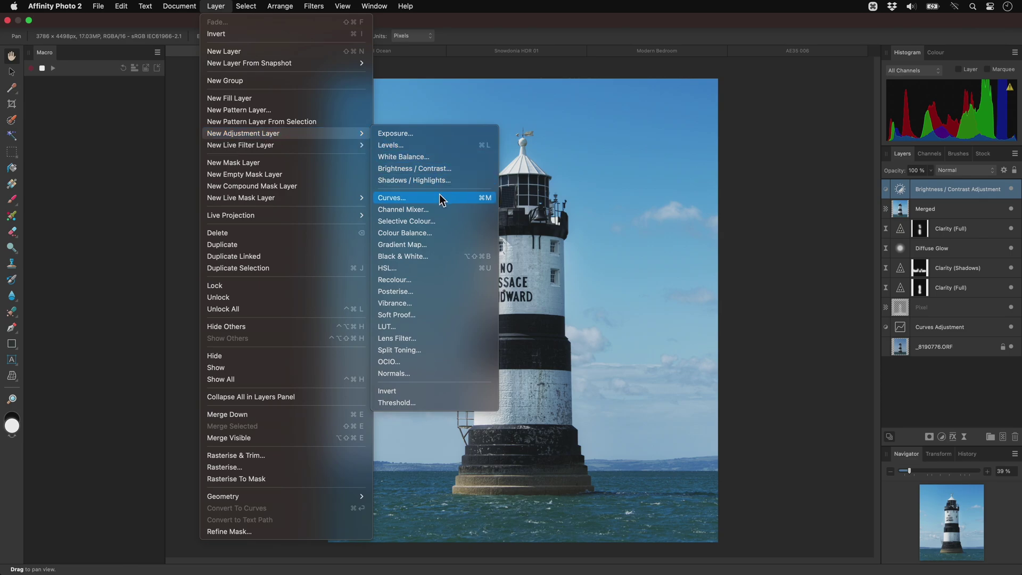
pyautogui.click(440, 210)
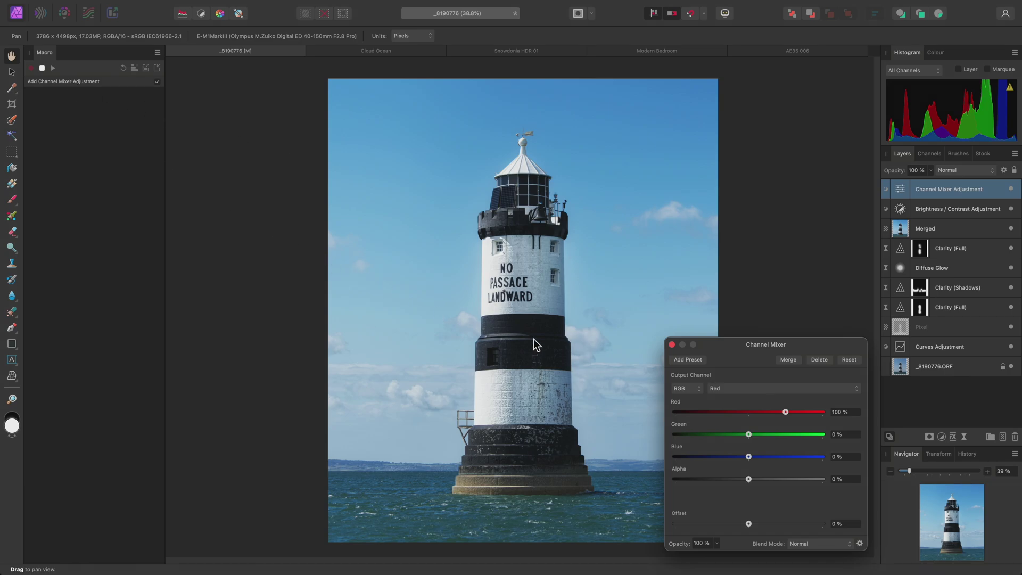
# Step: Set the Channel Mixer output channel to Gray, turning the lighthouse black and white
pyautogui.click(681, 388)
pyautogui.click(691, 389)
pyautogui.click(672, 345)
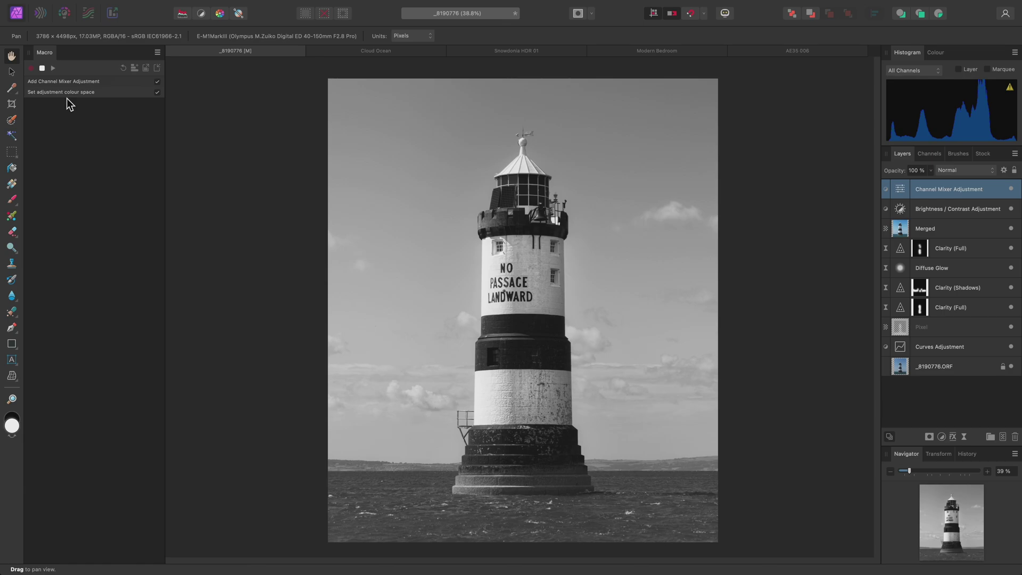
# Step: Rename the Channel Mixer layer to 'Weighted Greyscale Intensity'
pyautogui.doubleClick(931, 191)
pyautogui.write('We')
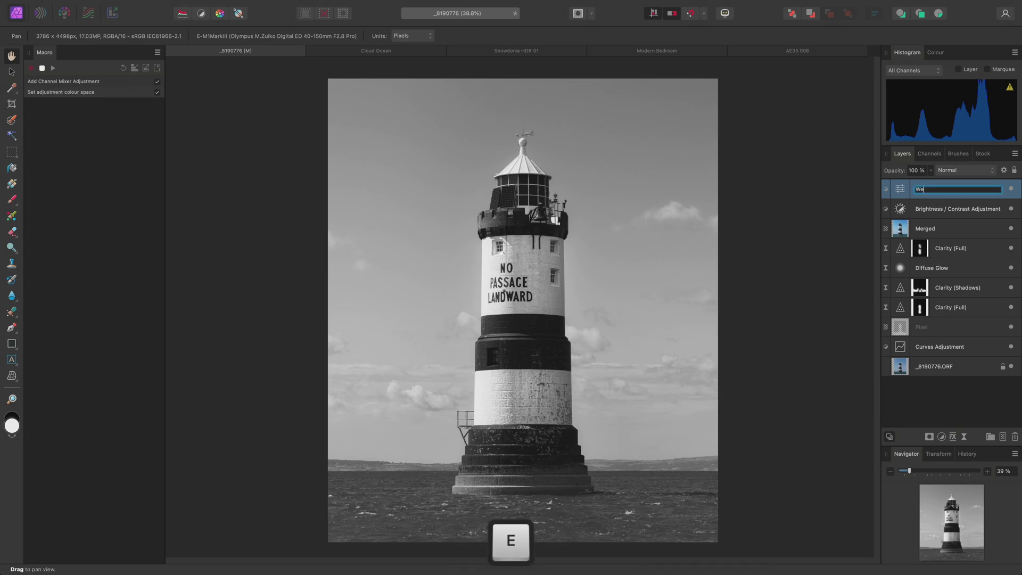
pyautogui.write('ighted Greyscale Intensity')
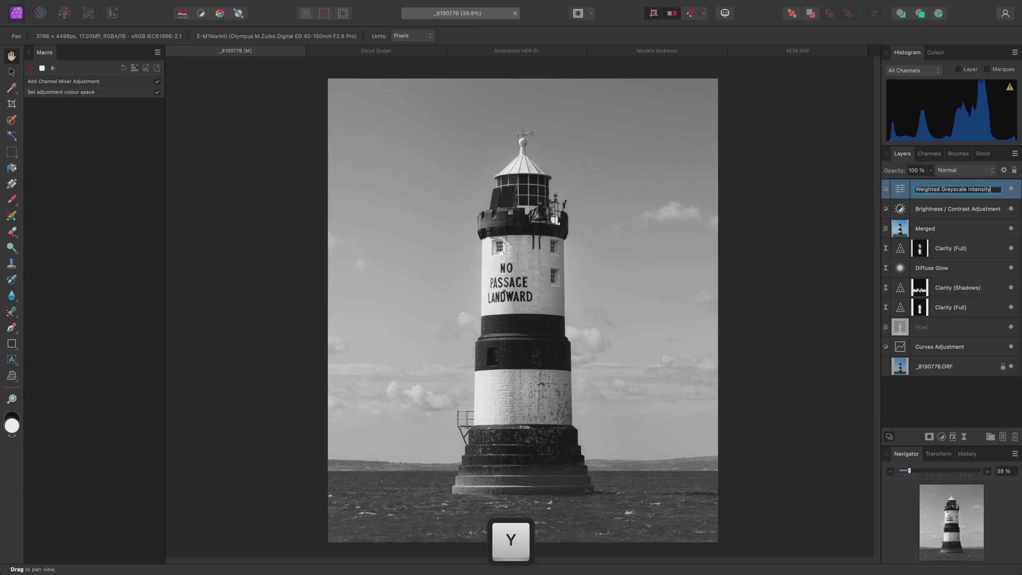
pyautogui.press('Return')
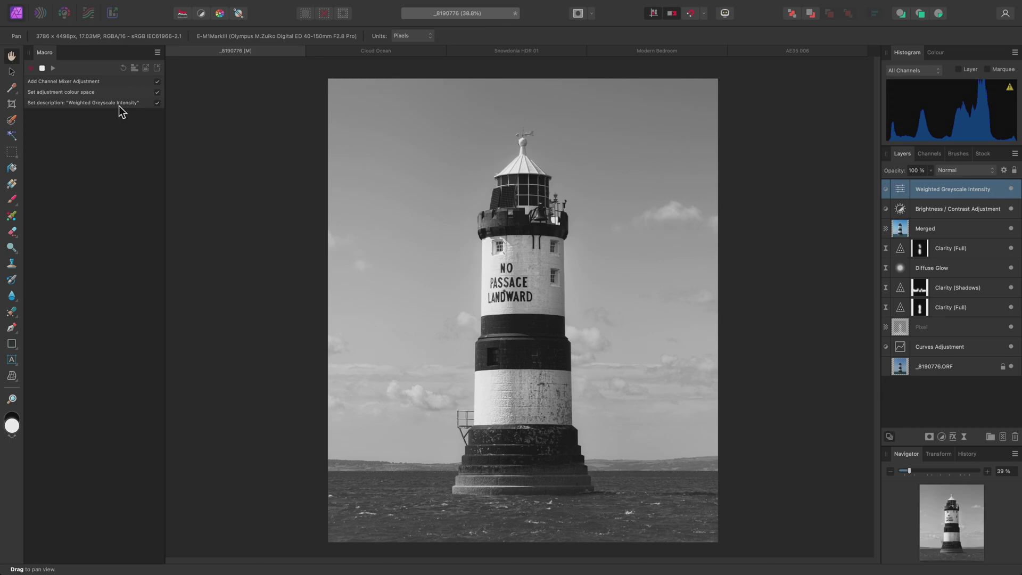
# Step: Stop recording, delete the greyscale layer, replay the macro to test it, then delete its result
pyautogui.click(44, 70)
pyautogui.press('BackSpace')
pyautogui.press('BackSpace')
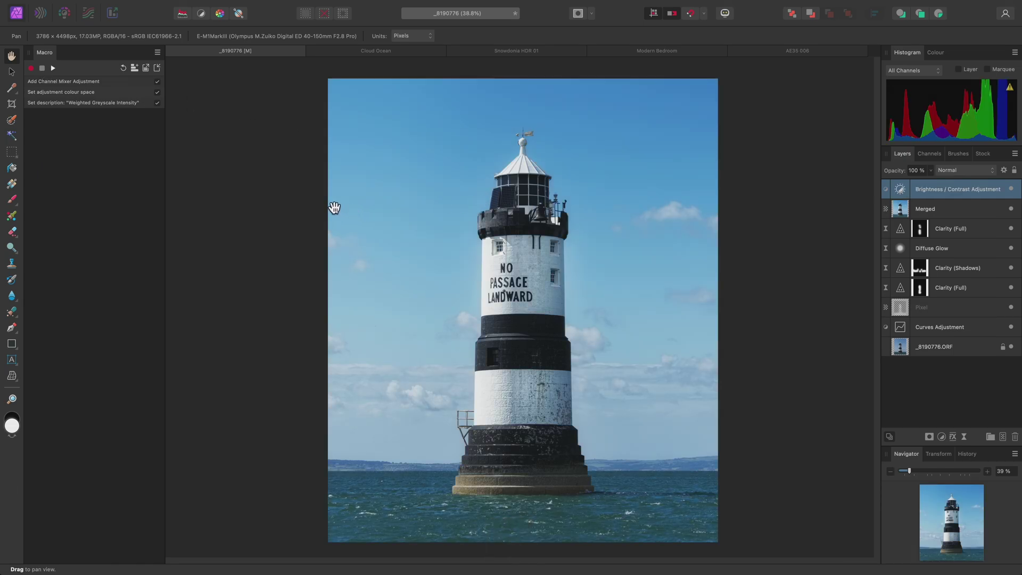
pyautogui.click(53, 68)
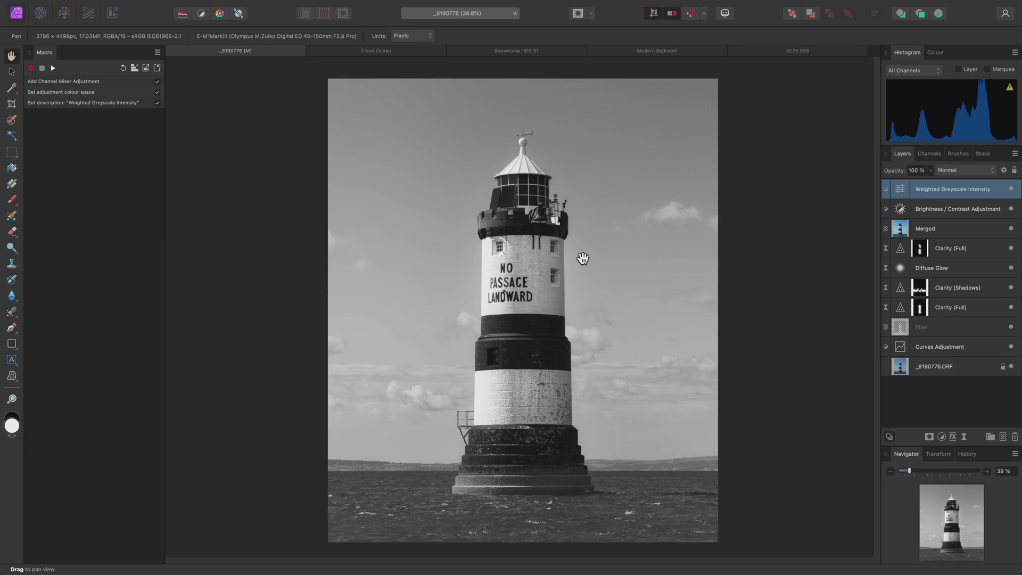
pyautogui.press('Delete')
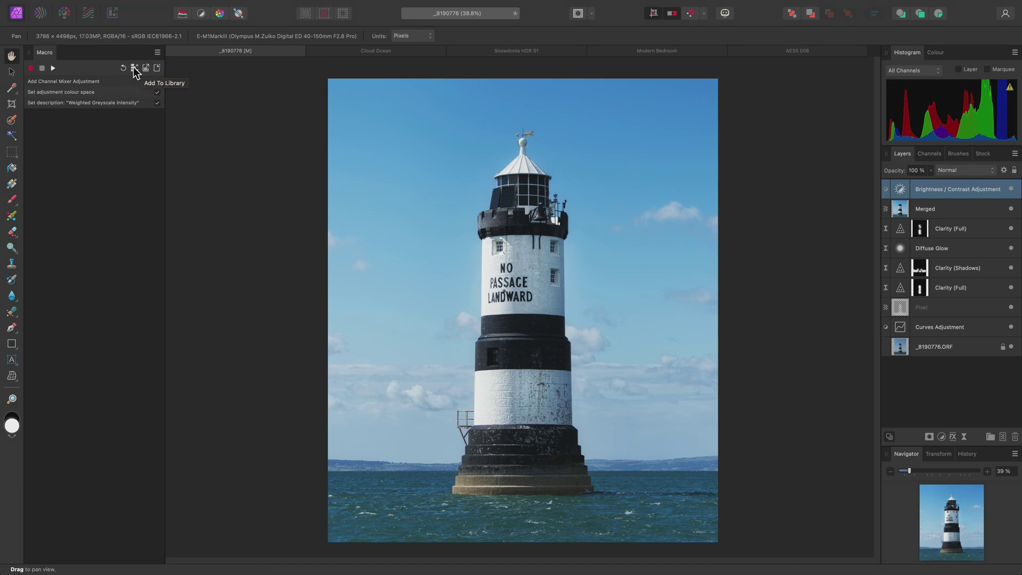
# Step: Add the 3-step macro to the library under Default, named 'Weighted Greyscale Intensity'
pyautogui.click(134, 69)
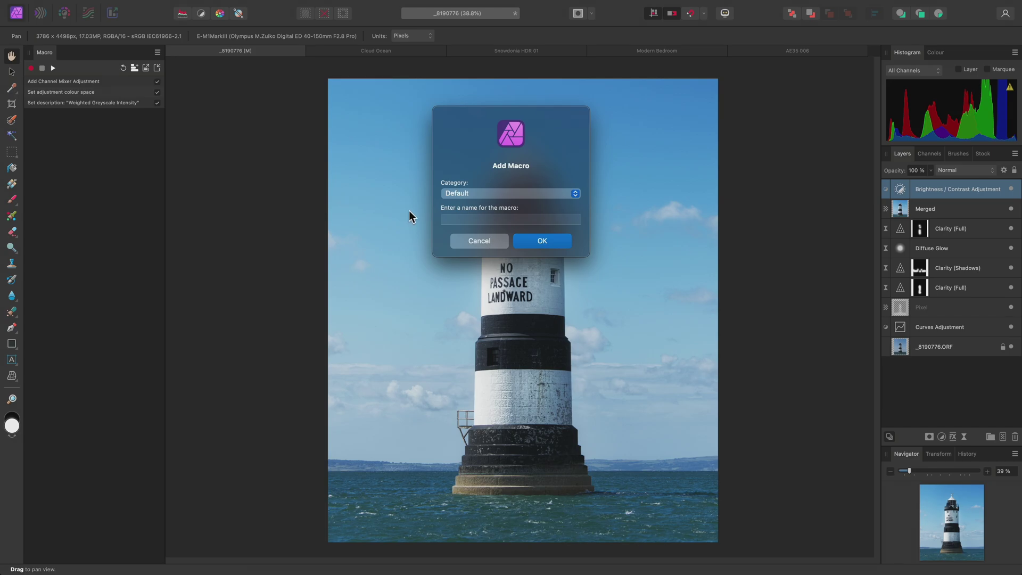
pyautogui.click(516, 195)
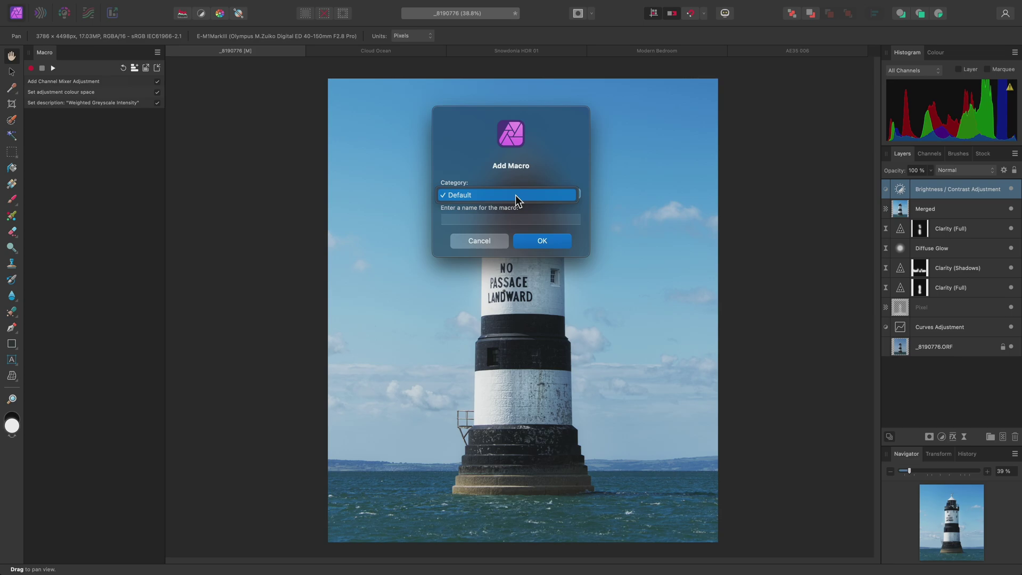
pyautogui.click(516, 195)
pyautogui.click(507, 219)
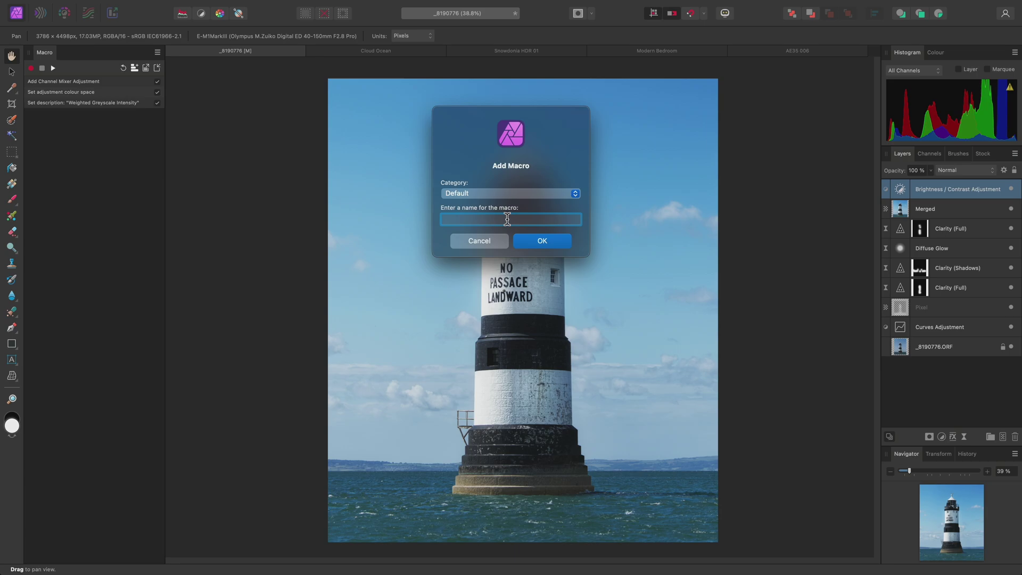
pyautogui.write('We')
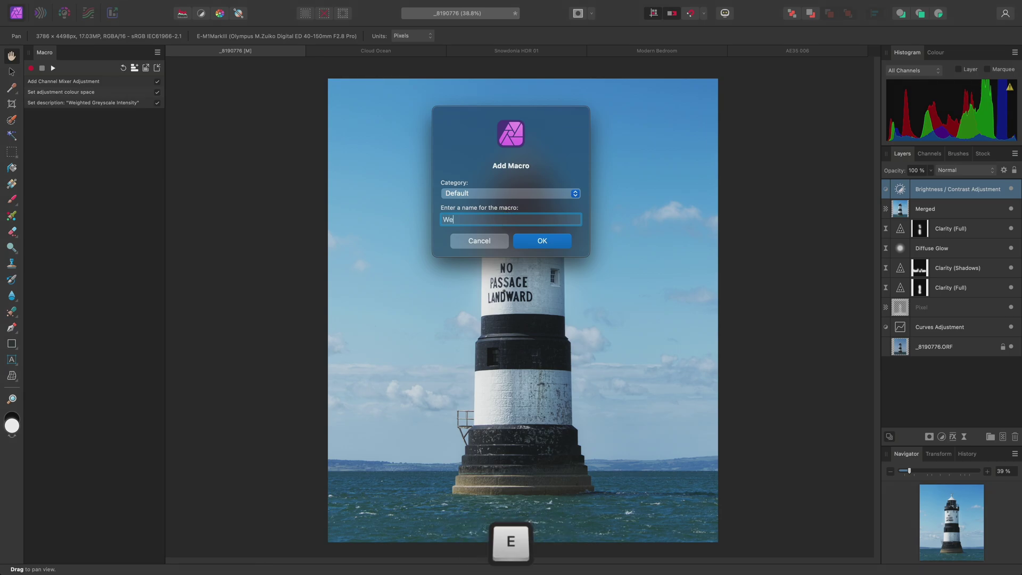
pyautogui.write('ighted Greyscale Intensity')
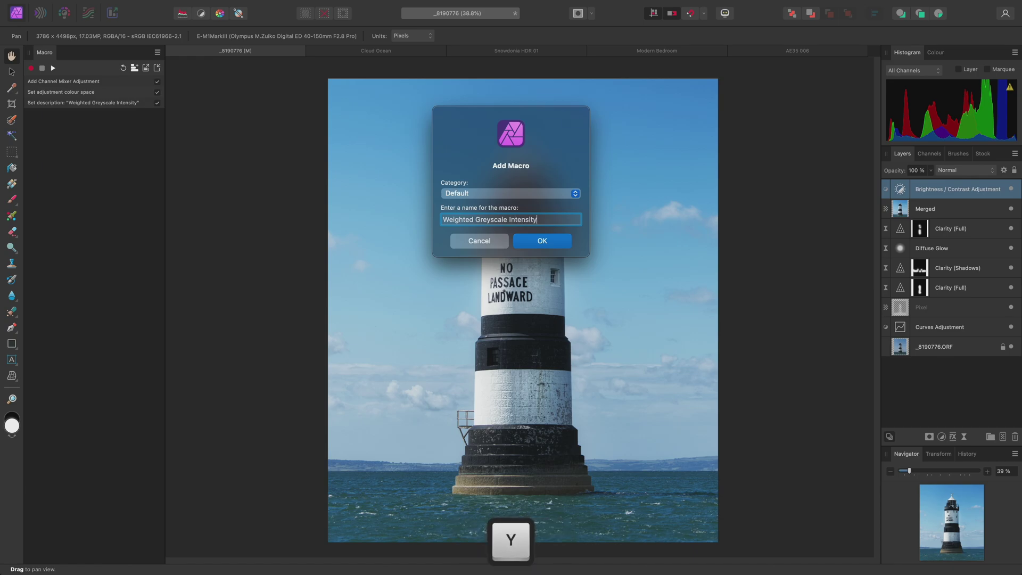
pyautogui.click(542, 241)
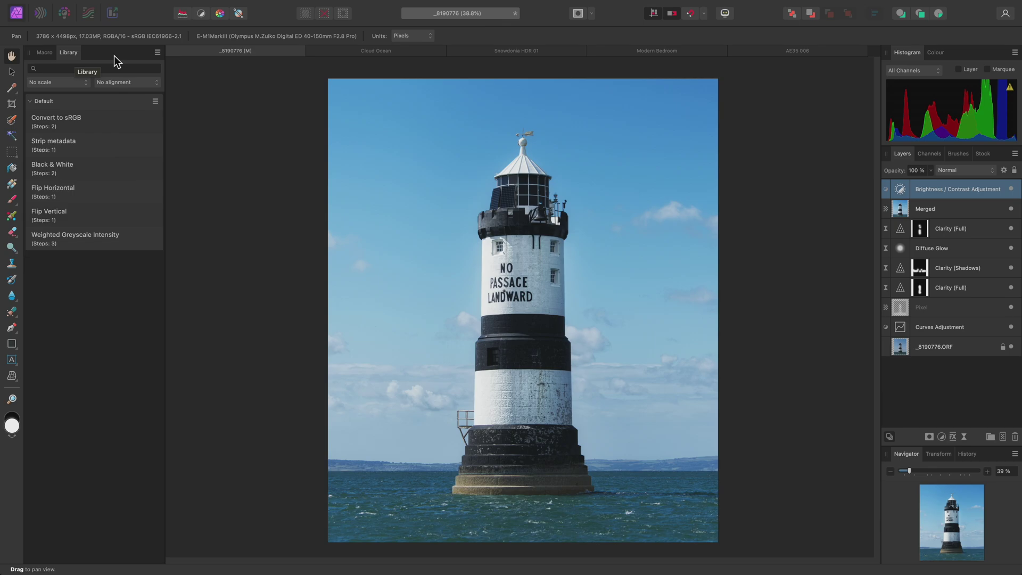
# Step: Create a 'Custom Macros' library category and move the Weighted Greyscale Intensity macro into it
pyautogui.click(158, 52)
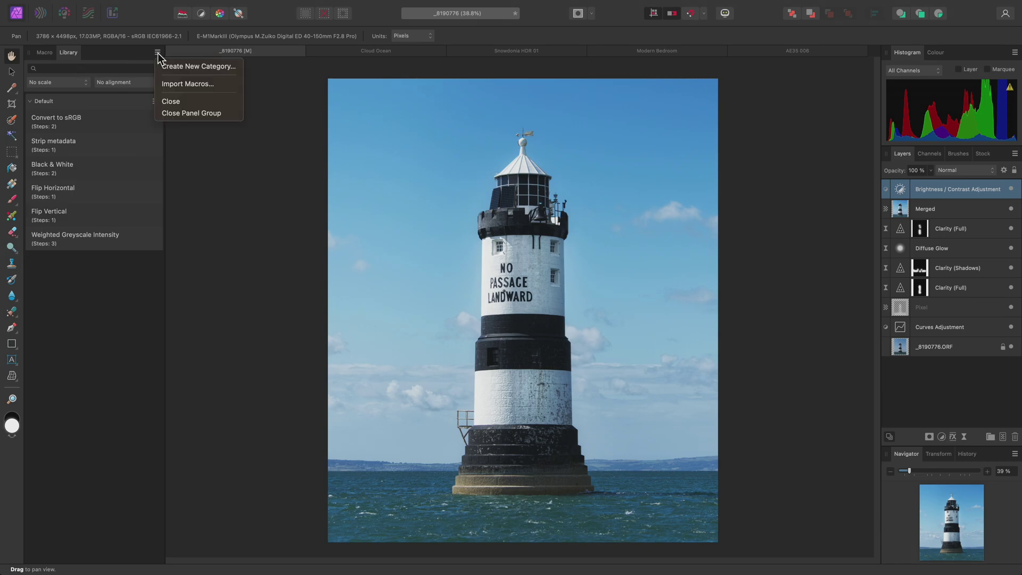
pyautogui.click(217, 71)
pyautogui.write('Cust')
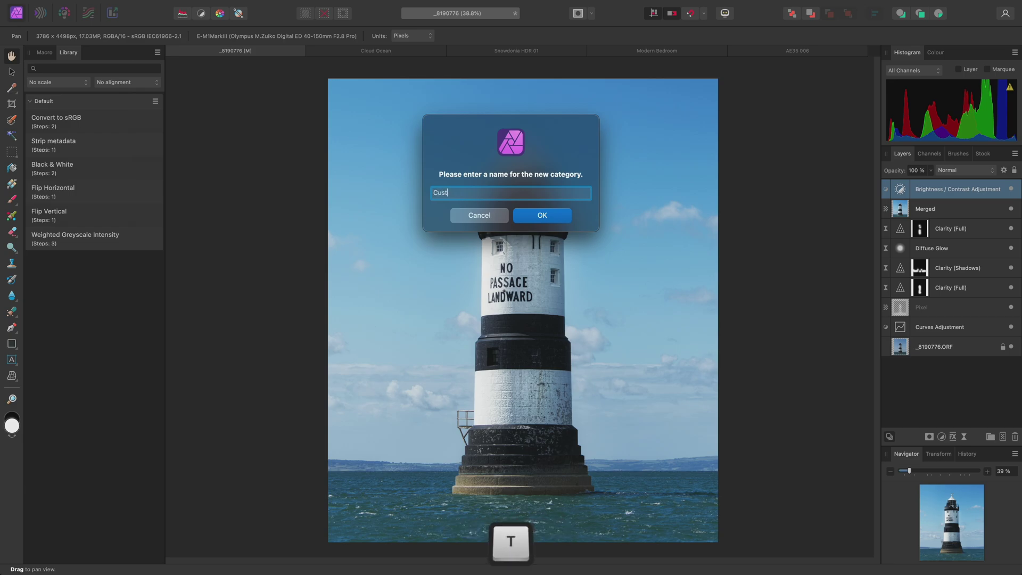
pyautogui.write('om Macros')
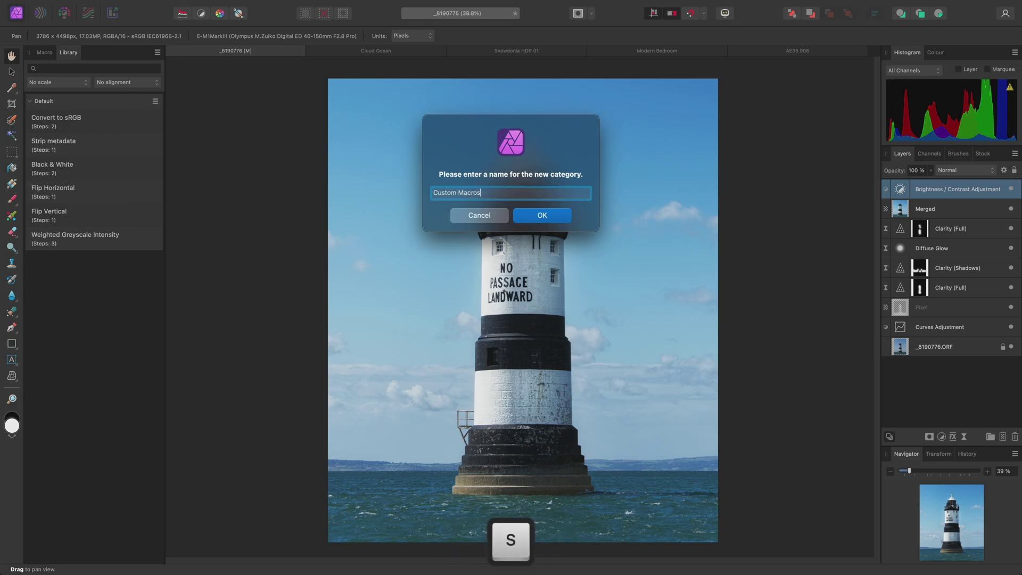
pyautogui.press('Return')
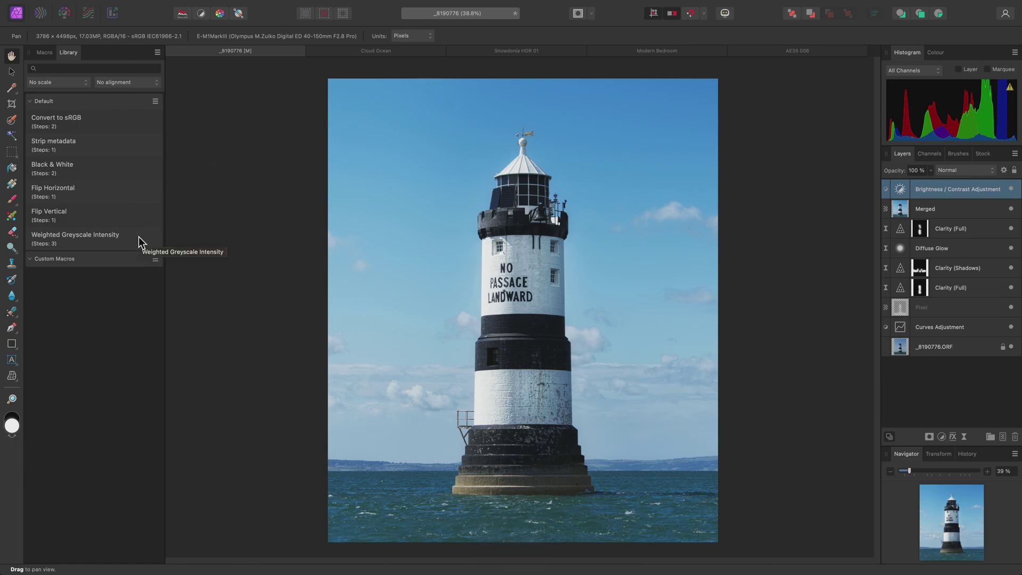
pyautogui.moveTo(138, 236); pyautogui.dragTo(133, 261)
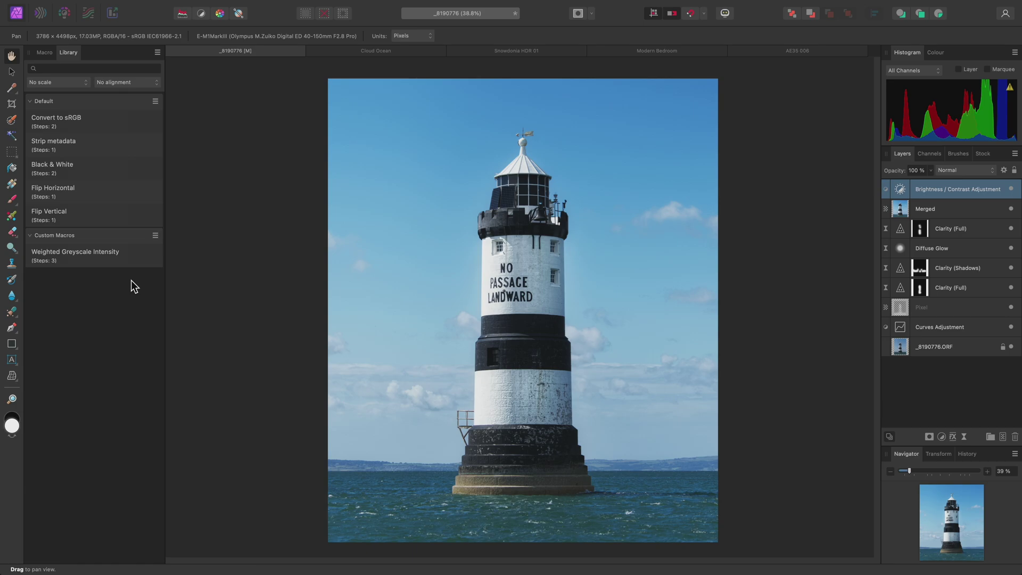
# Step: Look through the Custom Macros category and library option menus without changing anything
pyautogui.click(156, 236)
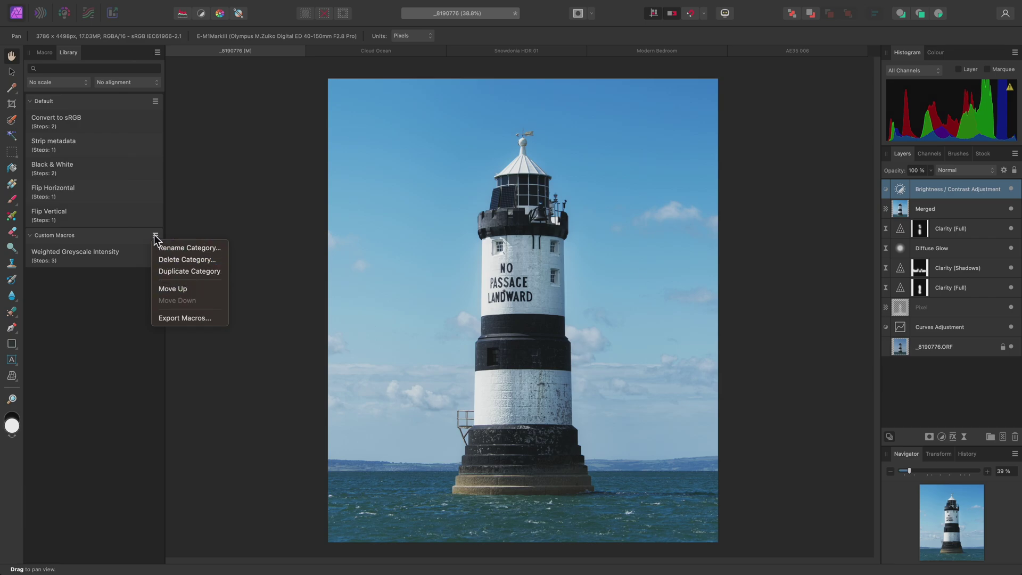
pyautogui.click(113, 290)
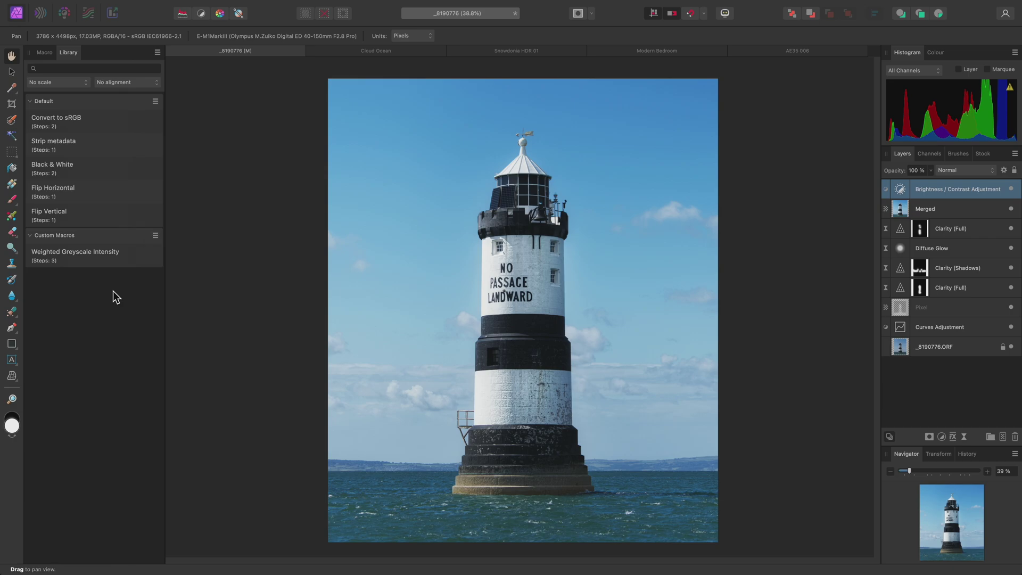
pyautogui.click(157, 53)
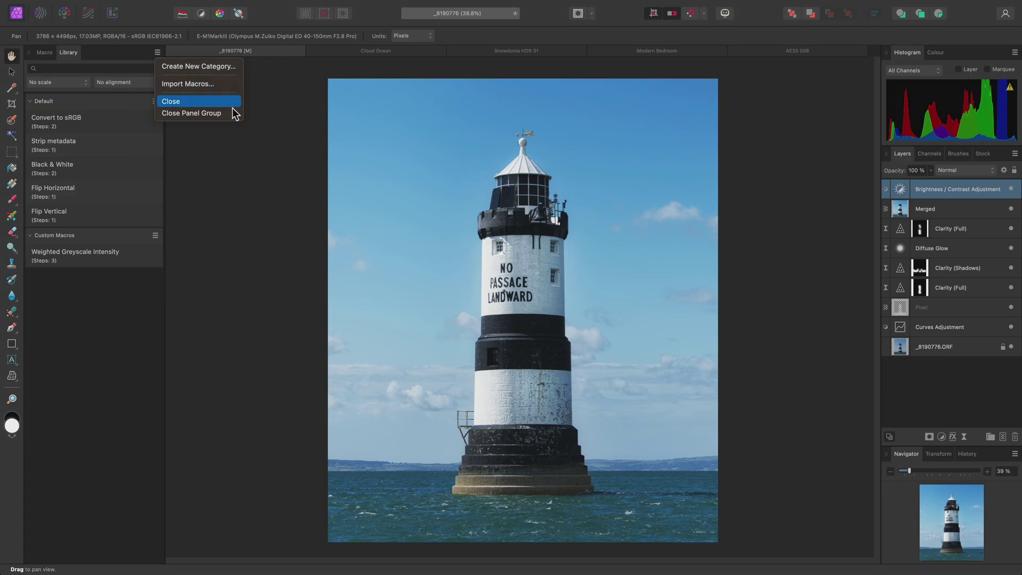
pyautogui.click(413, 283)
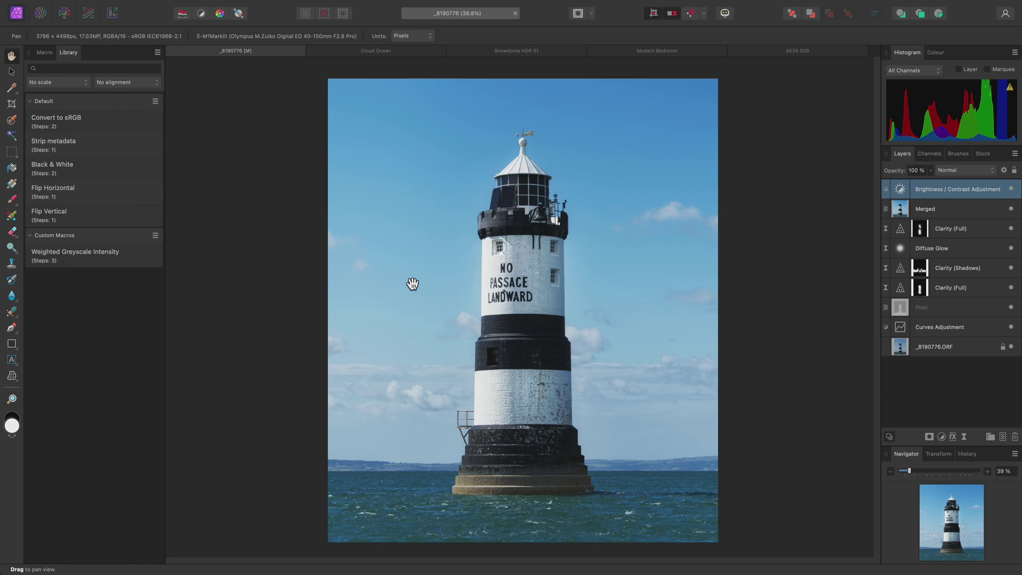
# Step: Drag JR - Filter Gallery.afmacros from the Finder Macros folder onto Affinity Photo to import it
pyautogui.press('super+Tab')
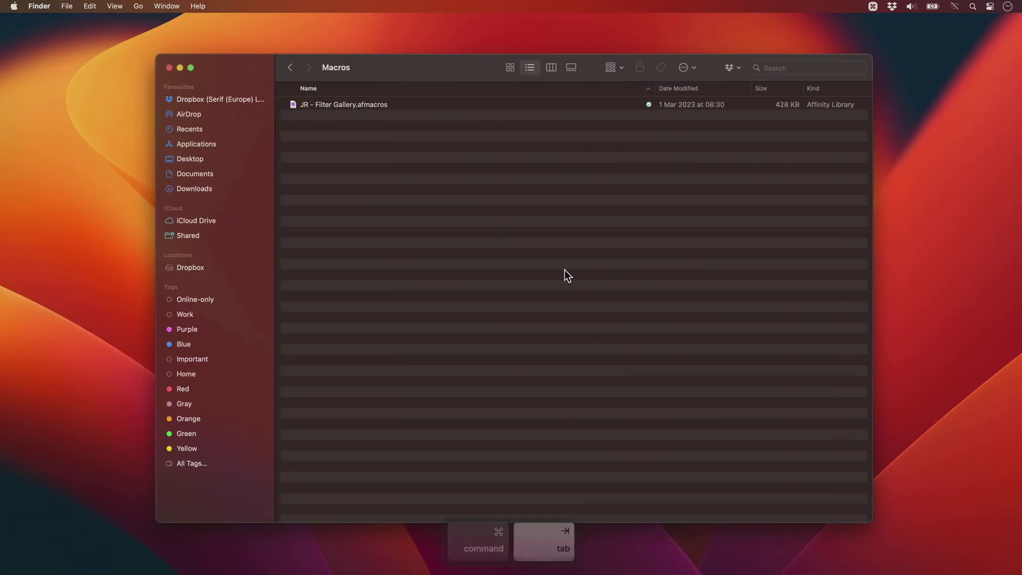
pyautogui.click(385, 105)
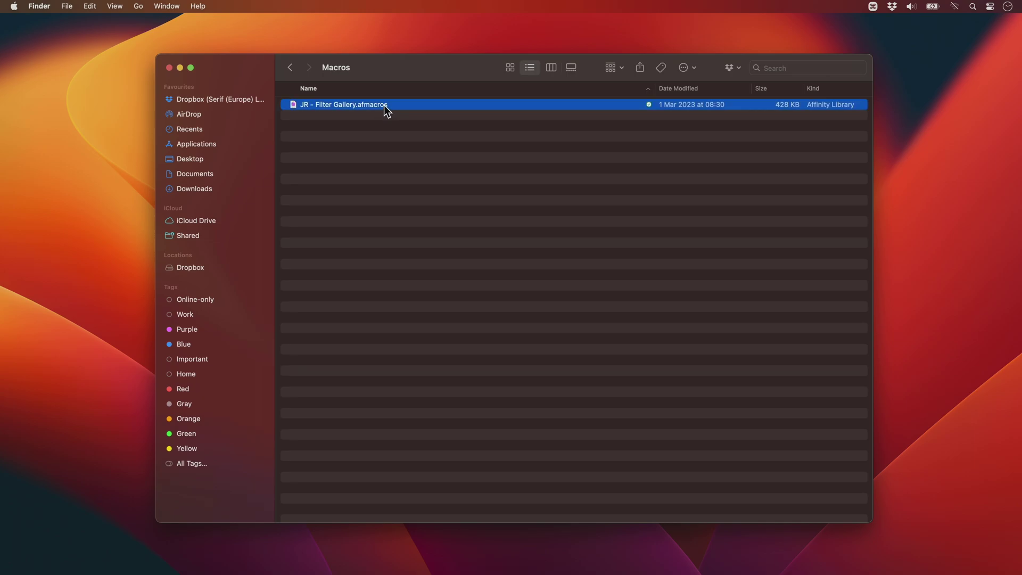
pyautogui.moveTo(385, 104); pyautogui.dragTo(604, 333)
pyautogui.press('super+Tab')
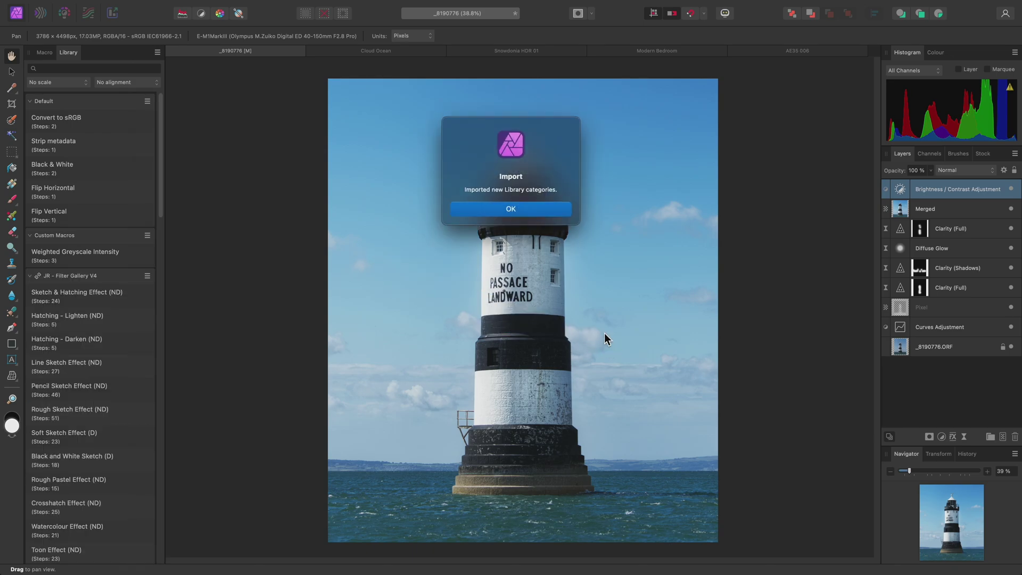
# Step: Confirm the JR - Filter Gallery V4 import and apply the Watercolour Effect (ND) macro to the lighthouse
pyautogui.press('Return')
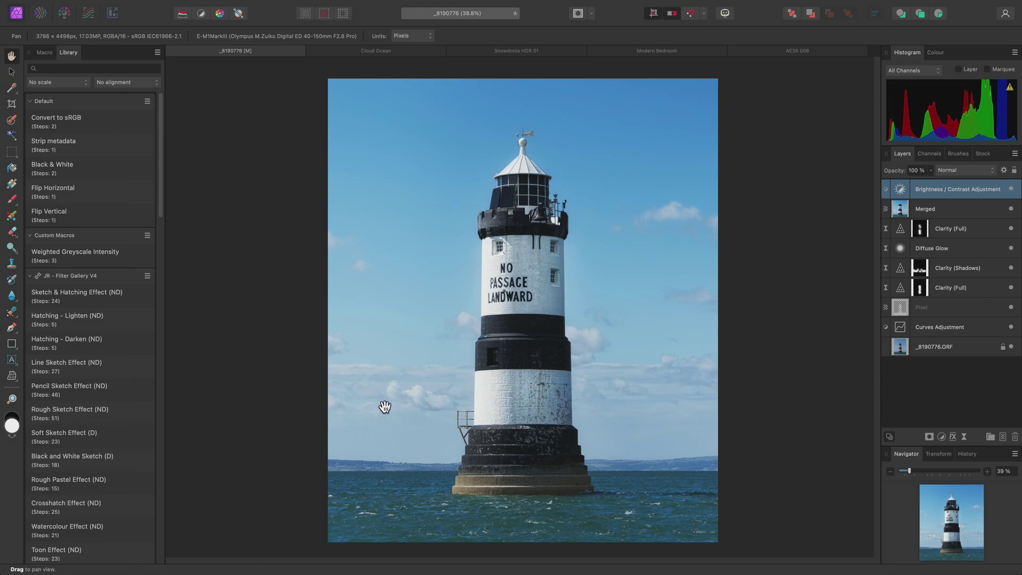
pyautogui.scroll(-2, 141, 472)
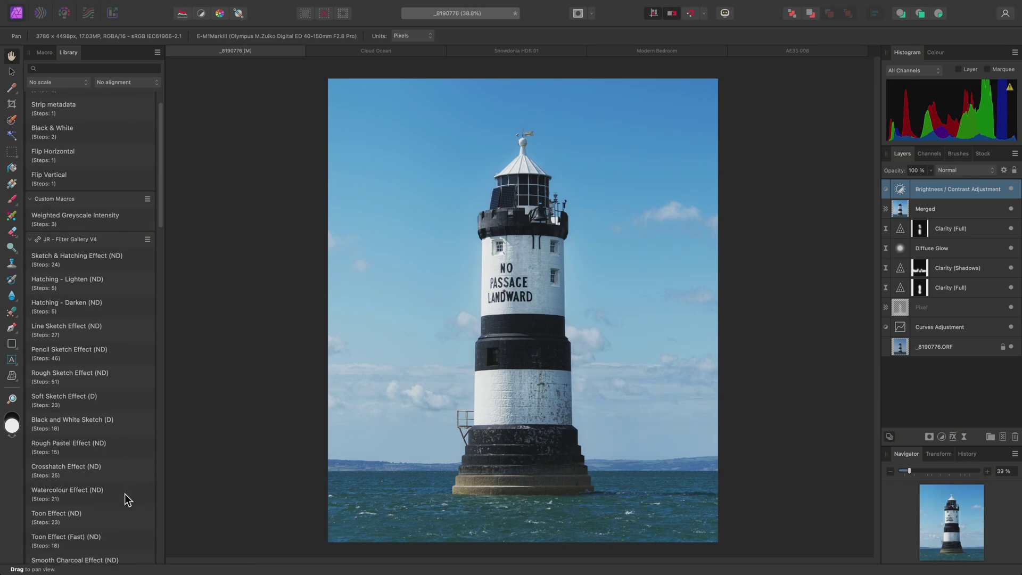
pyautogui.click(126, 495)
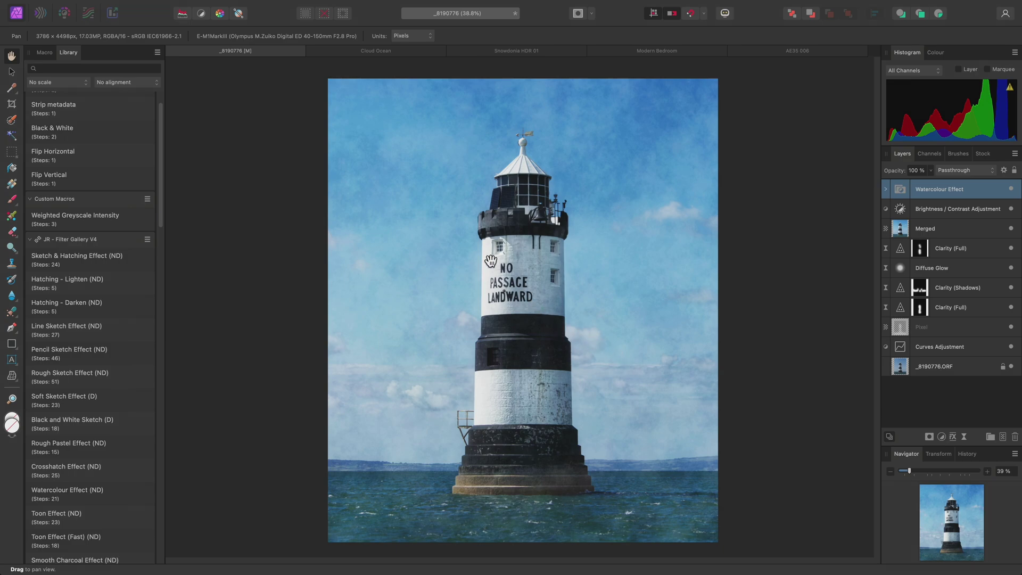
# Step: Fit the Cloud Ocean document to the window; set filter layers on selections to 'Add filter as new layer'
pyautogui.click(413, 51)
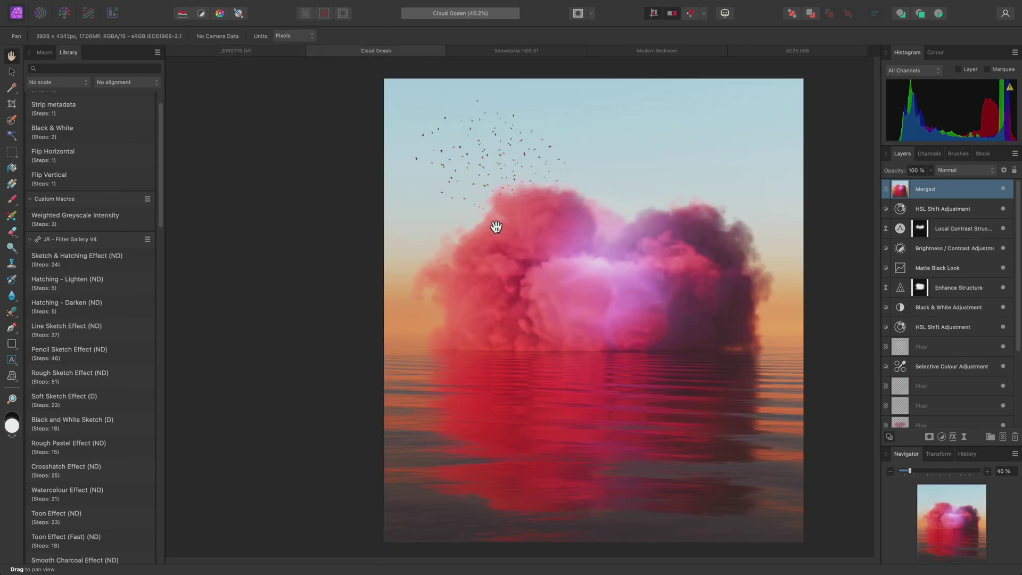
pyautogui.press('super+0')
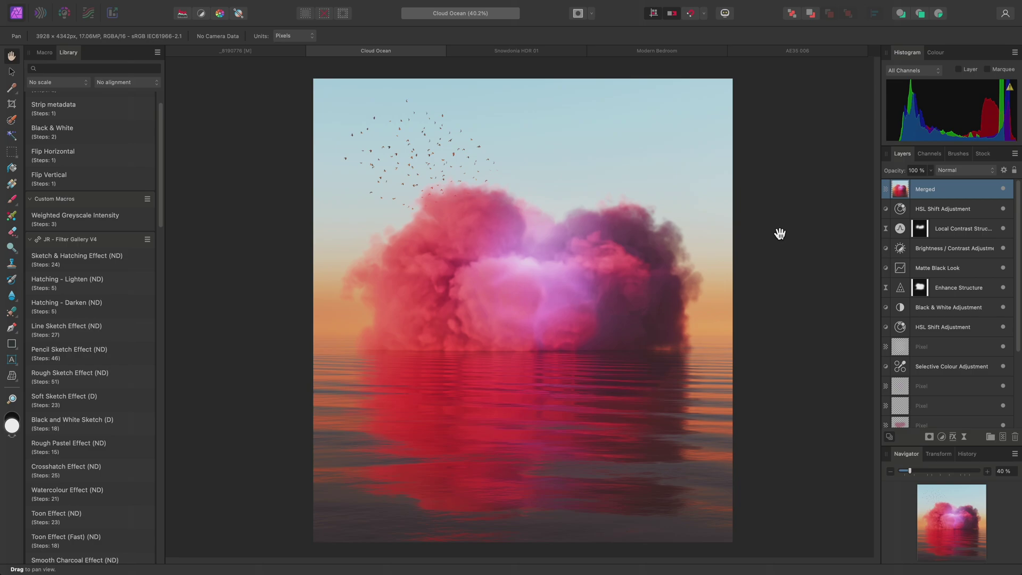
pyautogui.click(725, 13)
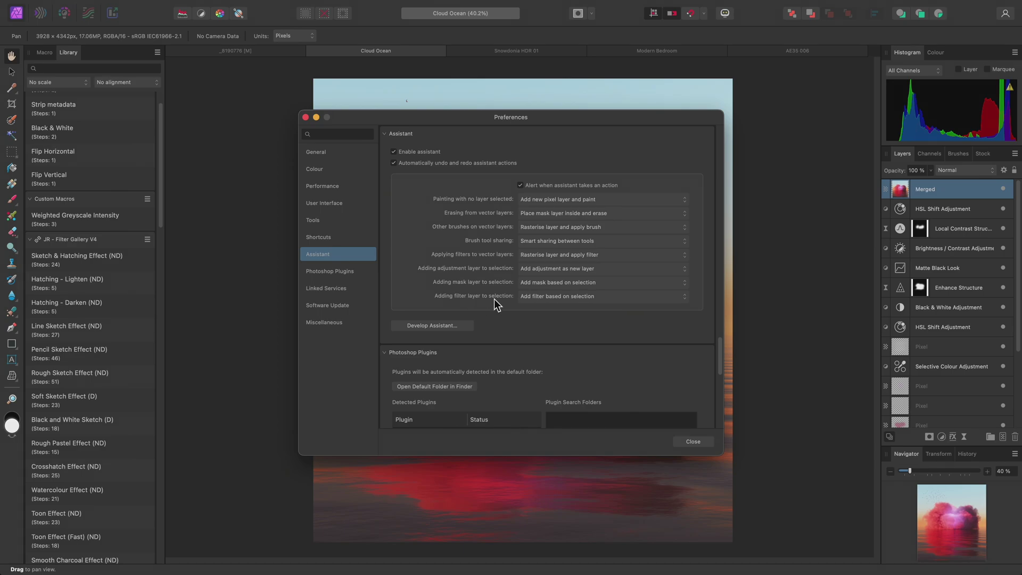
pyautogui.click(589, 297)
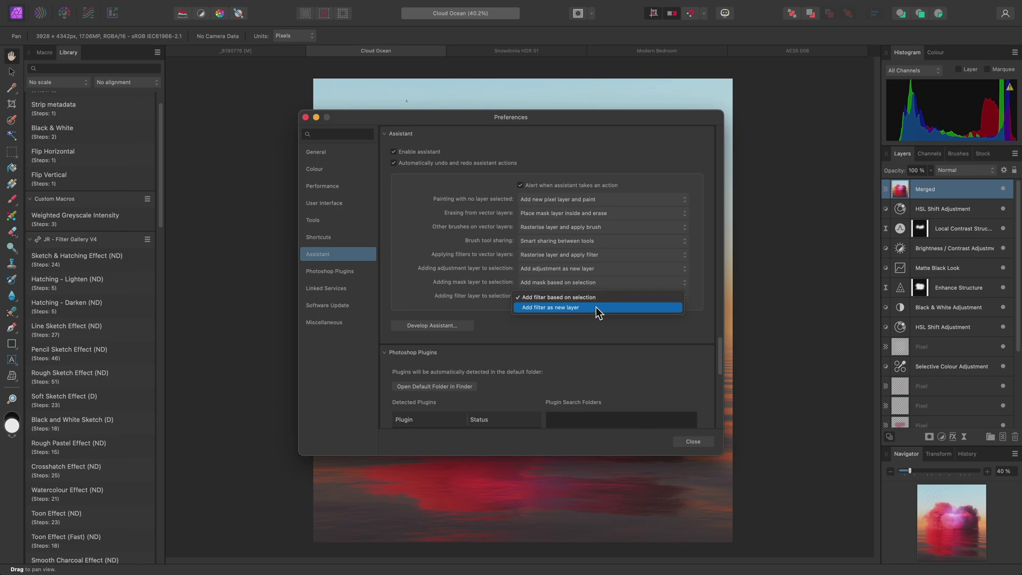
pyautogui.click(596, 307)
pyautogui.click(687, 442)
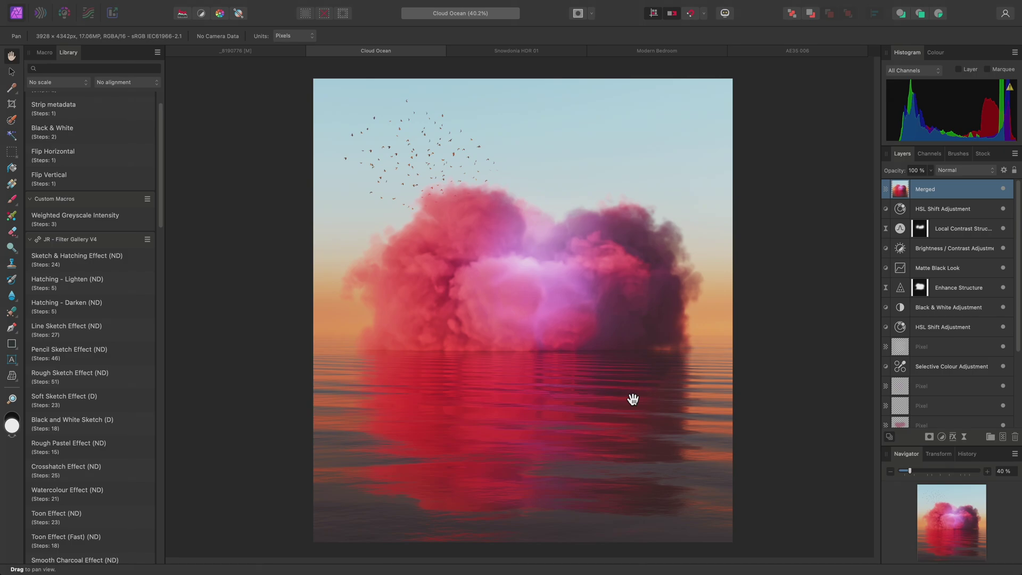
# Step: Start recording a new macro and add a live Gaussian Blur filter layer
pyautogui.click(47, 53)
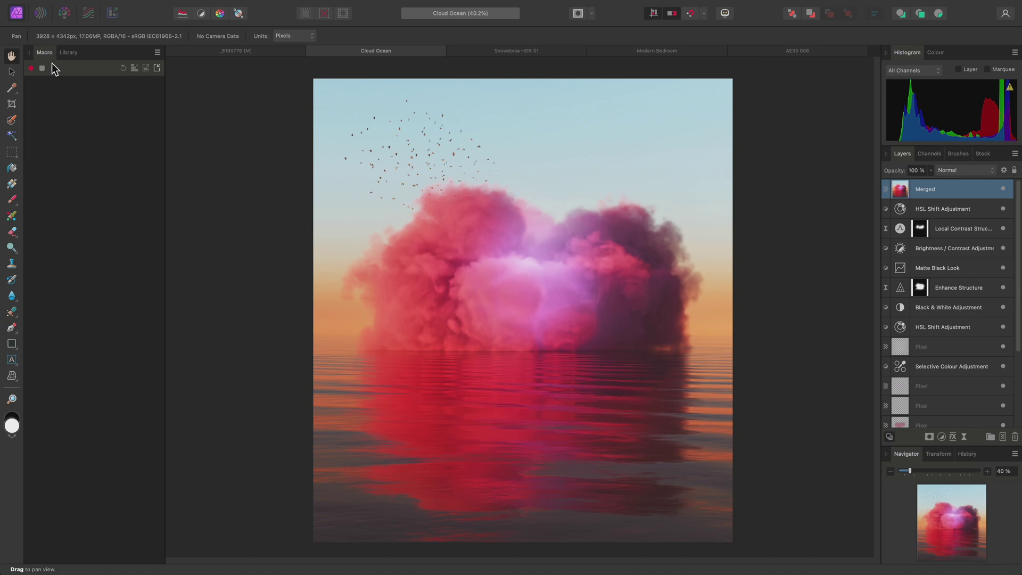
pyautogui.click(31, 69)
pyautogui.moveTo(174, 2)
pyautogui.click(214, 6)
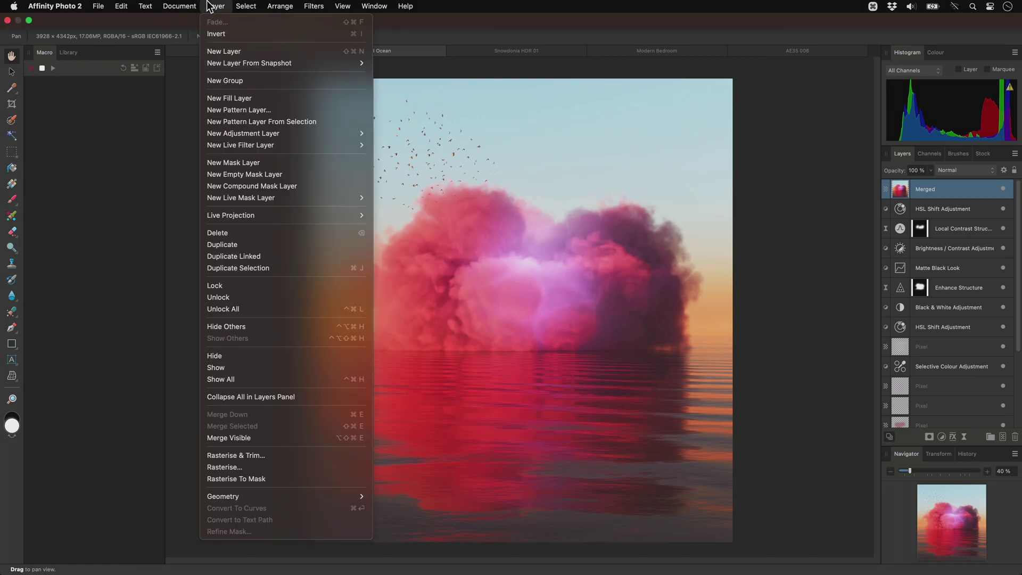
pyautogui.moveTo(258, 141)
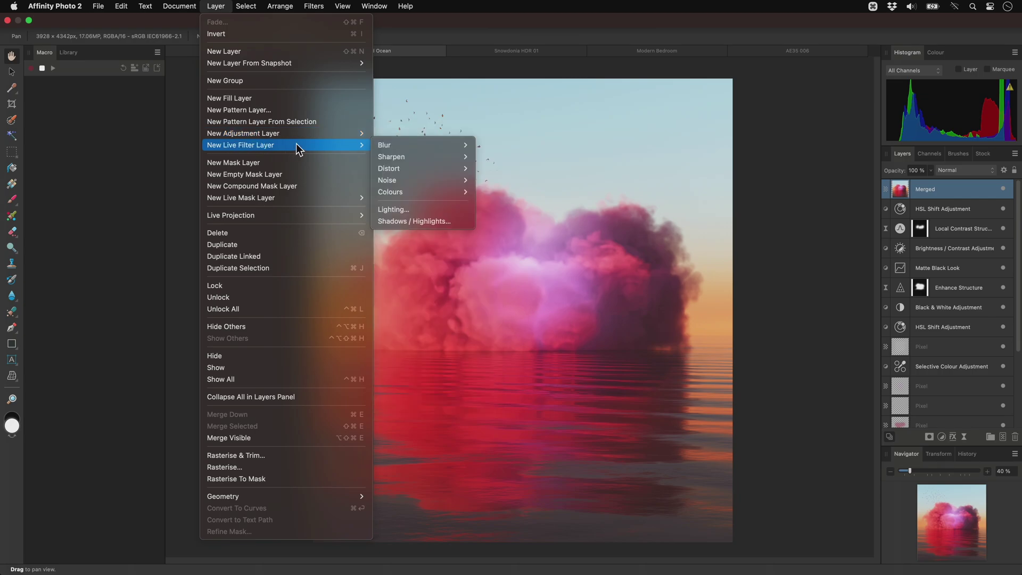
pyautogui.moveTo(388, 144)
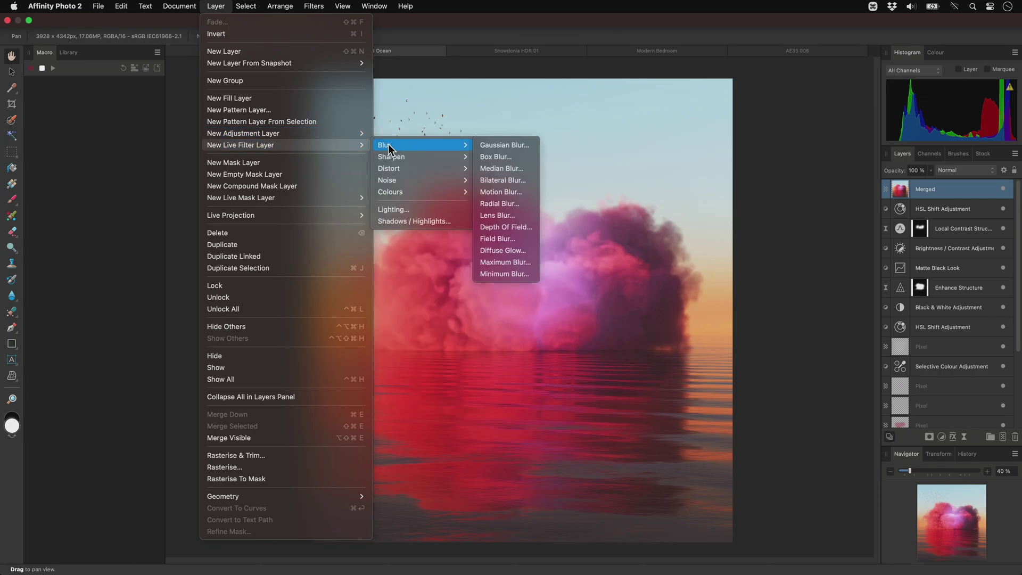
pyautogui.click(526, 145)
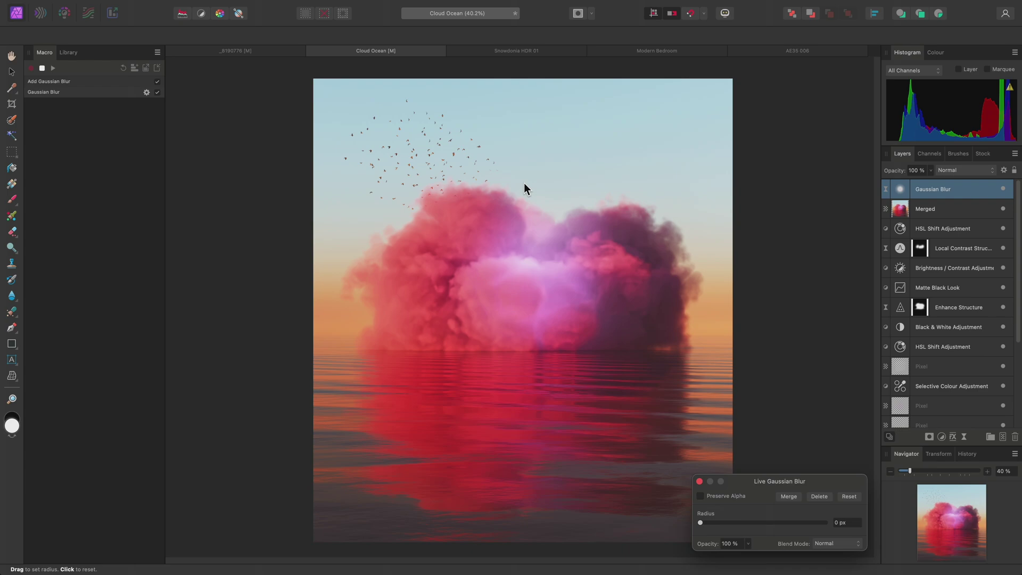
# Step: Set the blur to Preserve Alpha, 40.2 px radius and Screen blend mode
pyautogui.click(713, 496)
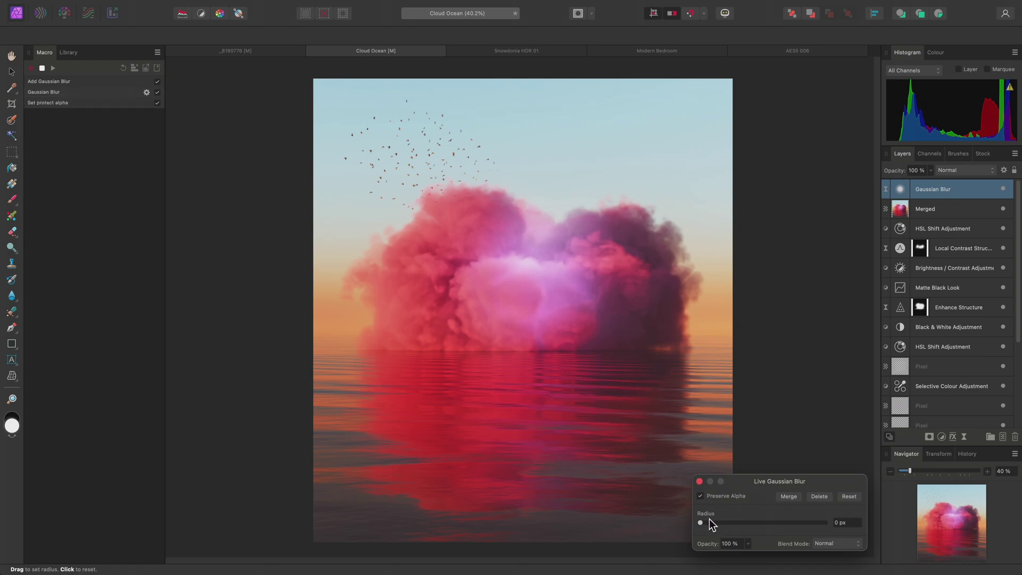
pyautogui.moveTo(708, 522); pyautogui.dragTo(798, 528)
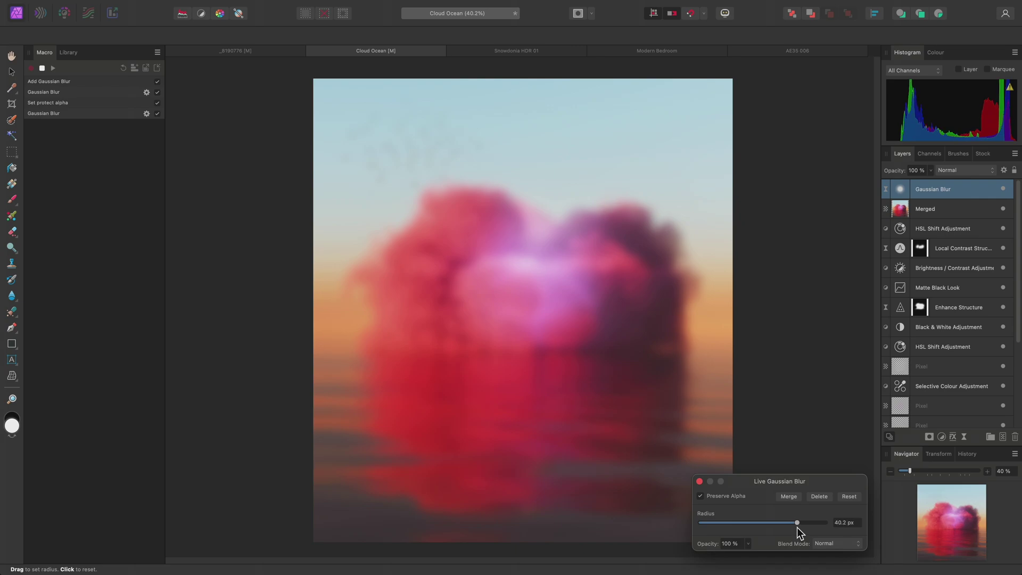
pyautogui.click(838, 542)
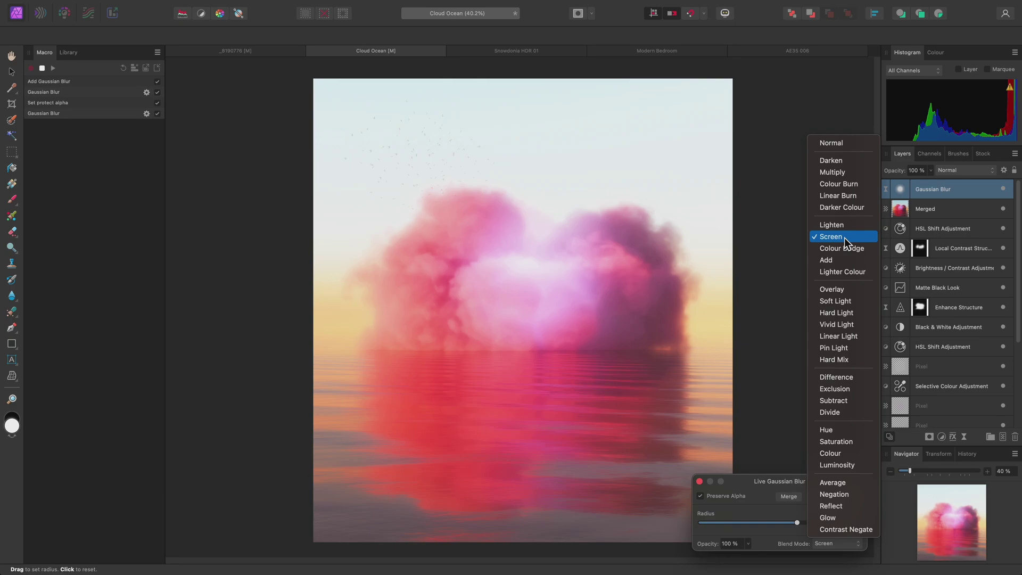
pyautogui.click(845, 238)
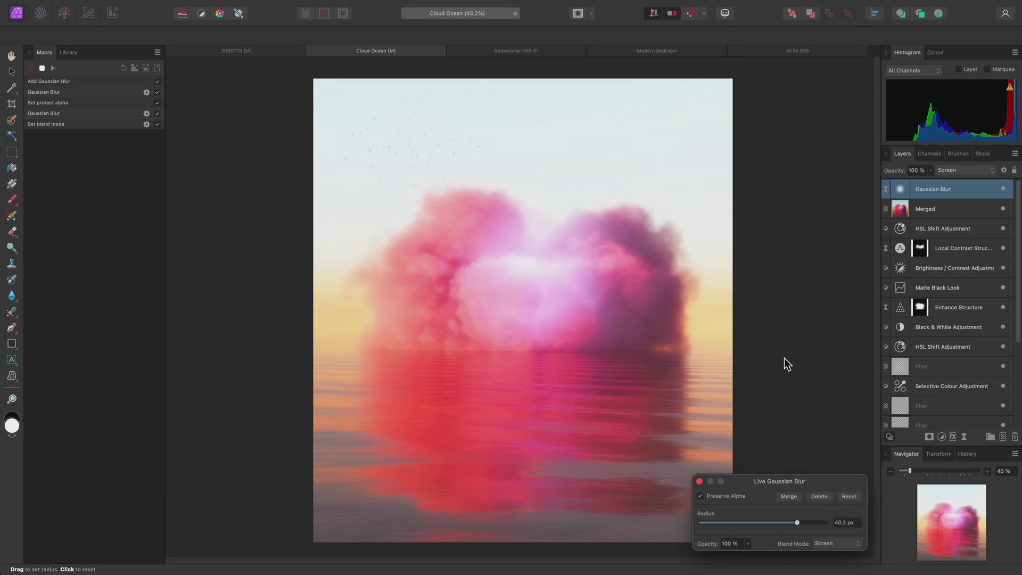
# Step: Shape the blur layer's source blend range into a non-linear S-curve starting at 0%
pyautogui.press('Escape')
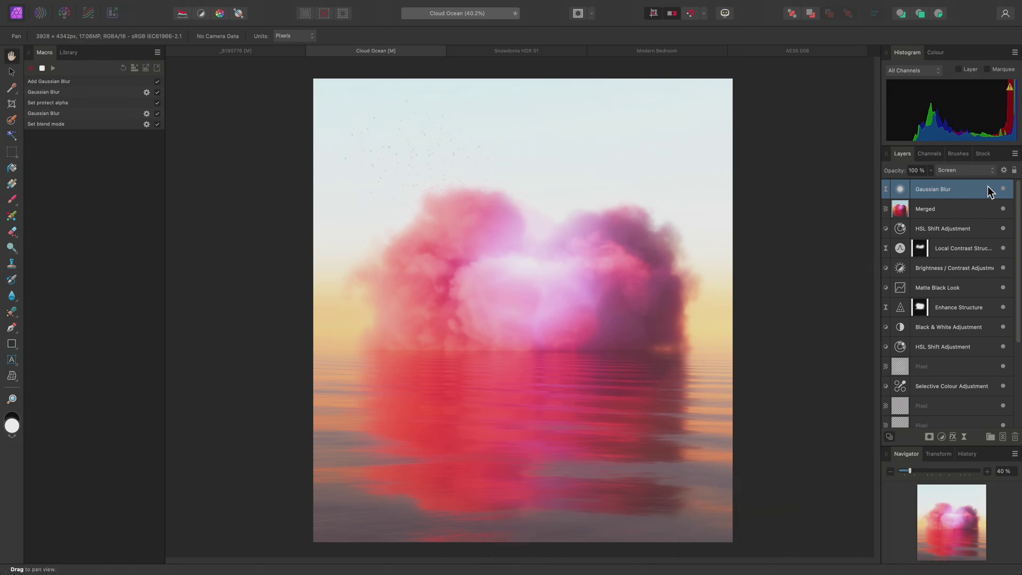
pyautogui.click(1004, 171)
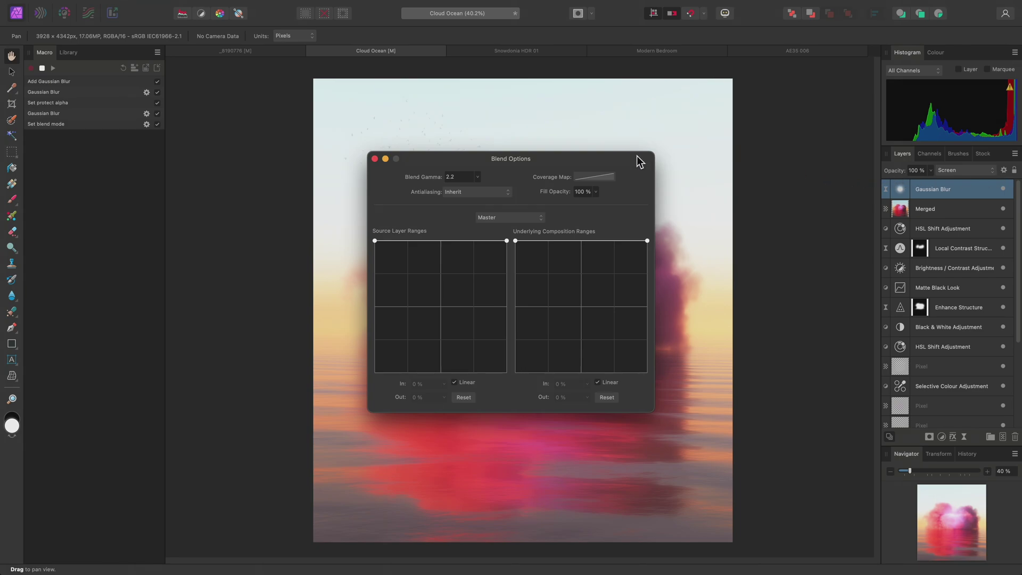
pyautogui.moveTo(638, 162); pyautogui.dragTo(330, 193)
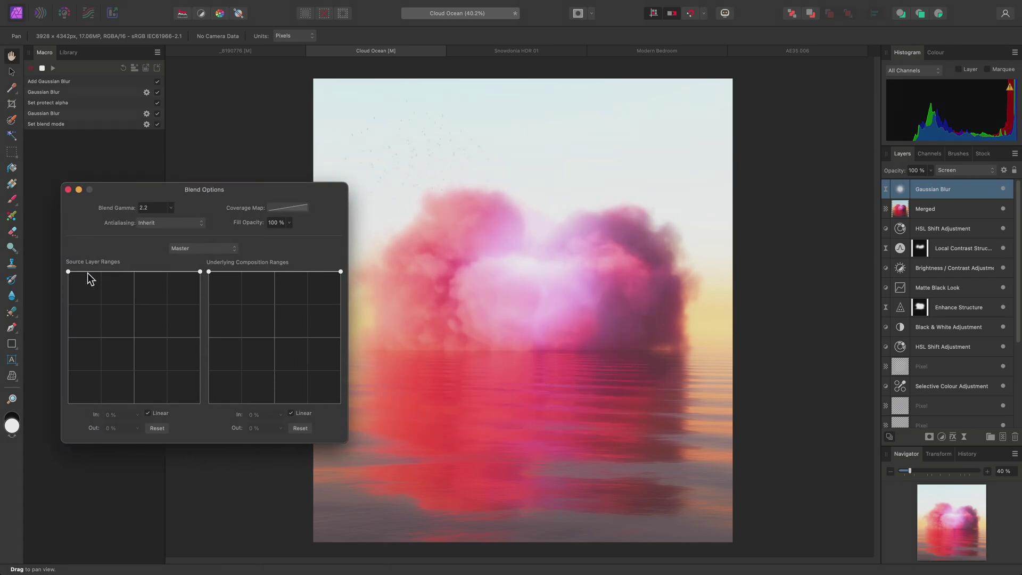
pyautogui.moveTo(68, 272); pyautogui.dragTo(55, 420)
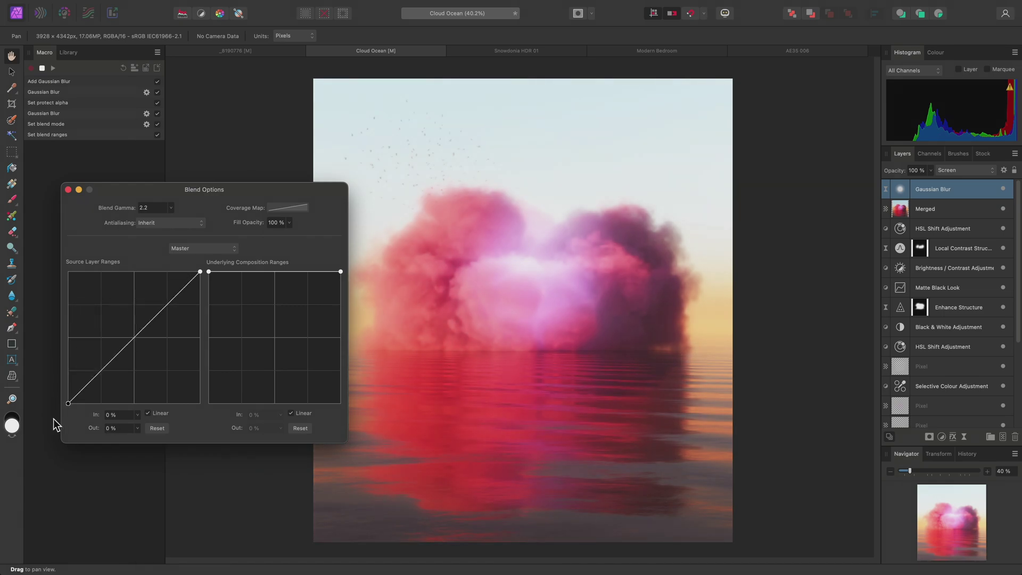
pyautogui.click(154, 414)
pyautogui.moveTo(166, 307); pyautogui.dragTo(167, 282)
pyautogui.moveTo(112, 349); pyautogui.dragTo(86, 401)
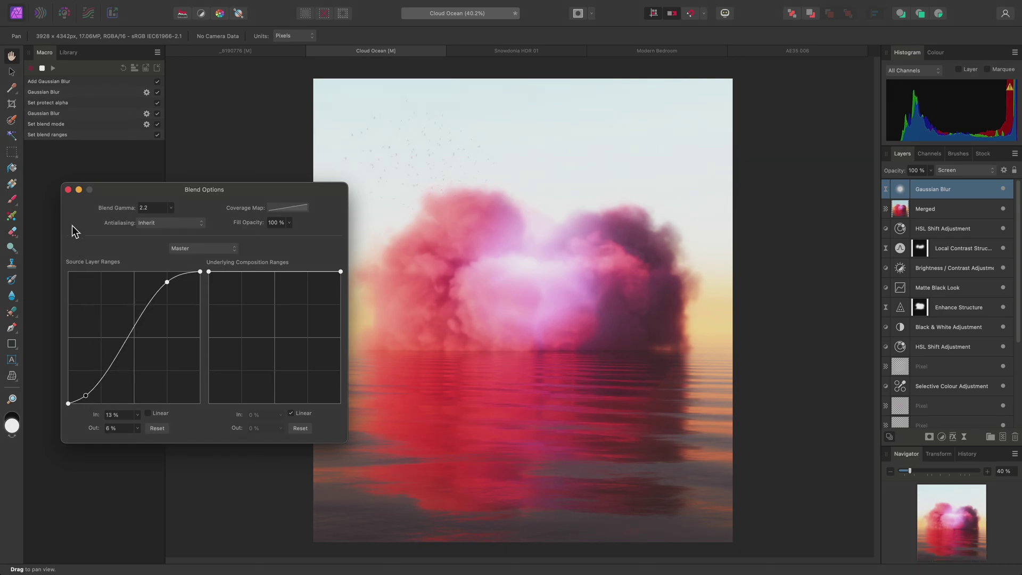
# Step: Set the blur layer to 70% opacity and rename it 'Diffuse Glow'
pyautogui.click(68, 191)
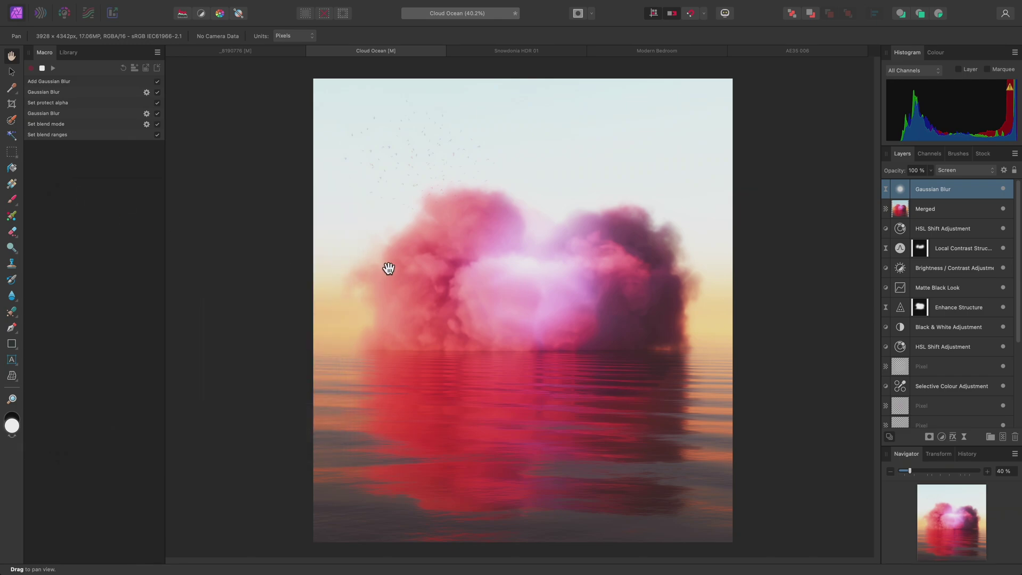
pyautogui.press('7')
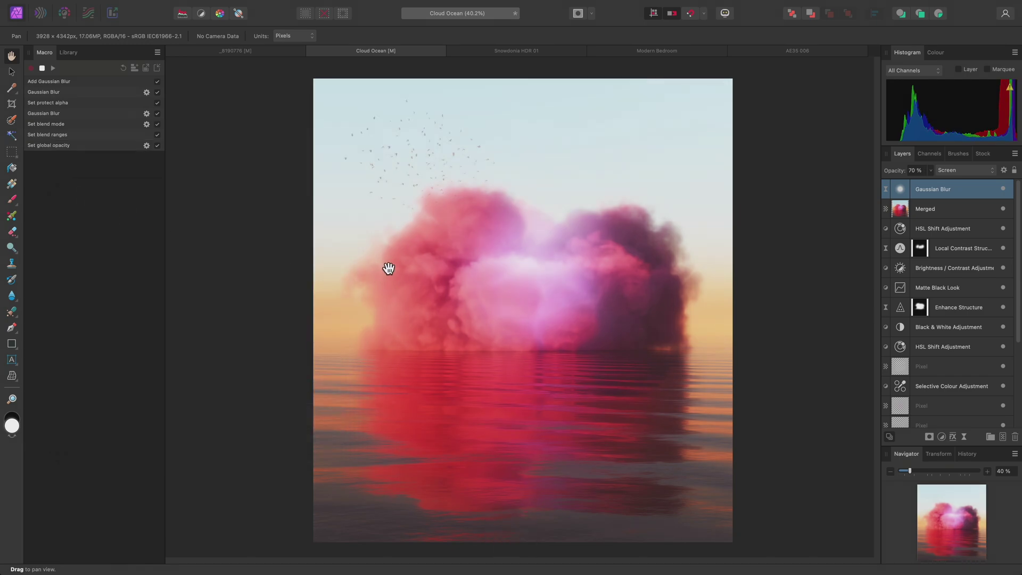
pyautogui.doubleClick(940, 191)
pyautogui.write('Diffuse G')
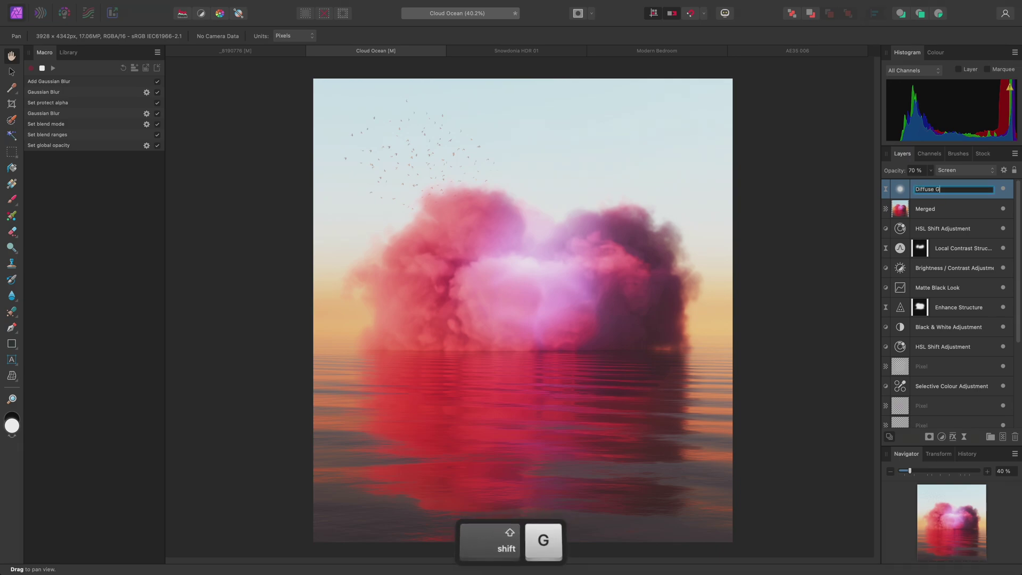
pyautogui.write('low')
pyautogui.press('Return')
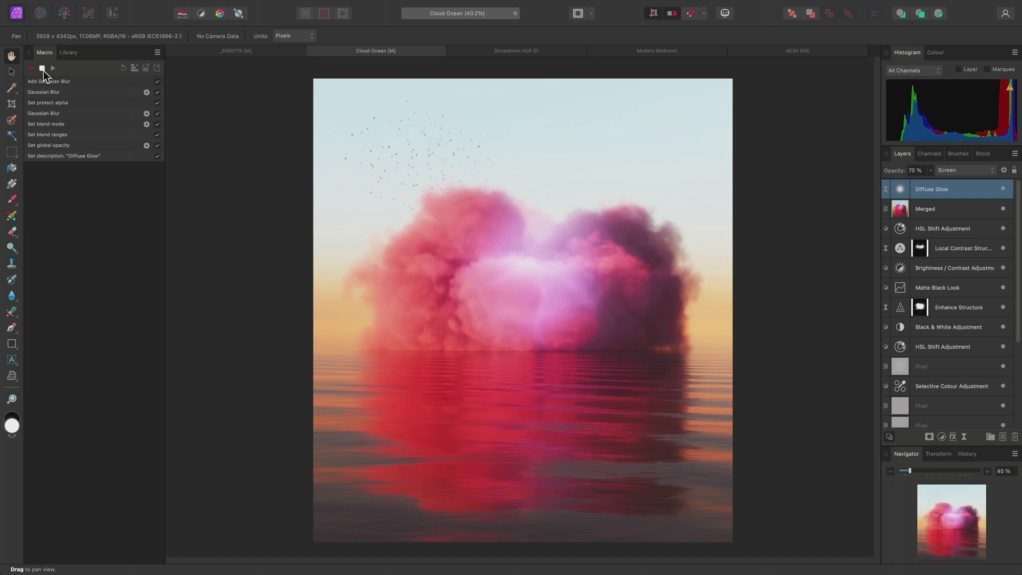
# Step: Stop recording and save the macro as 'Diffuse Glow' in Custom Macros
pyautogui.click(42, 69)
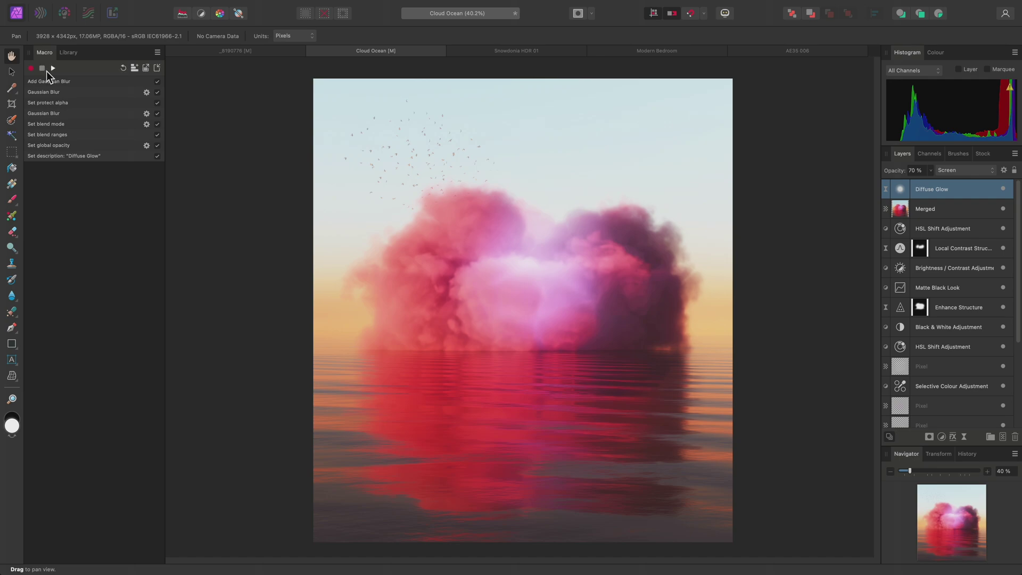
pyautogui.click(134, 68)
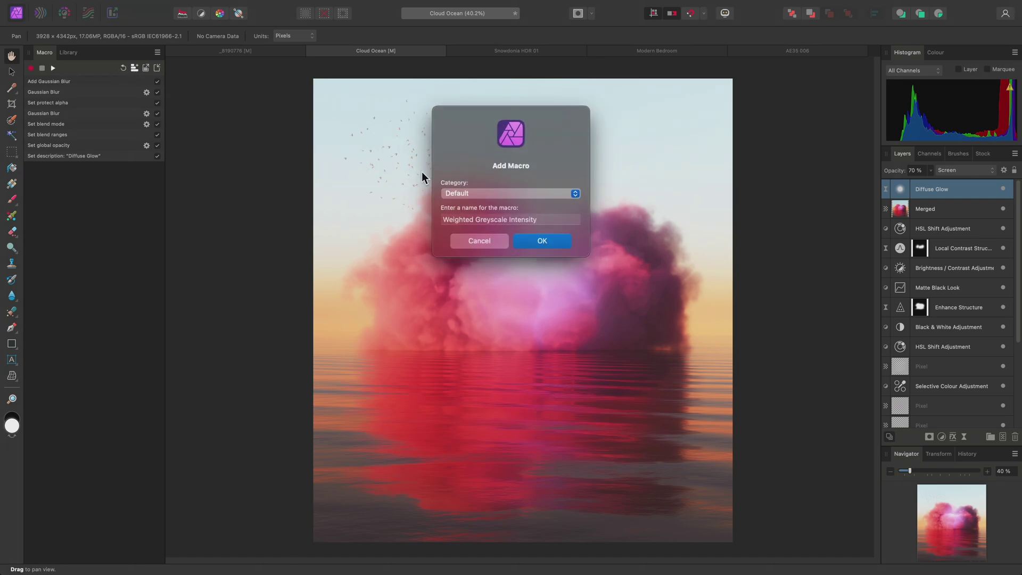
pyautogui.click(481, 194)
pyautogui.click(482, 208)
pyautogui.moveTo(563, 220); pyautogui.dragTo(417, 219)
pyautogui.write('Diffuse')
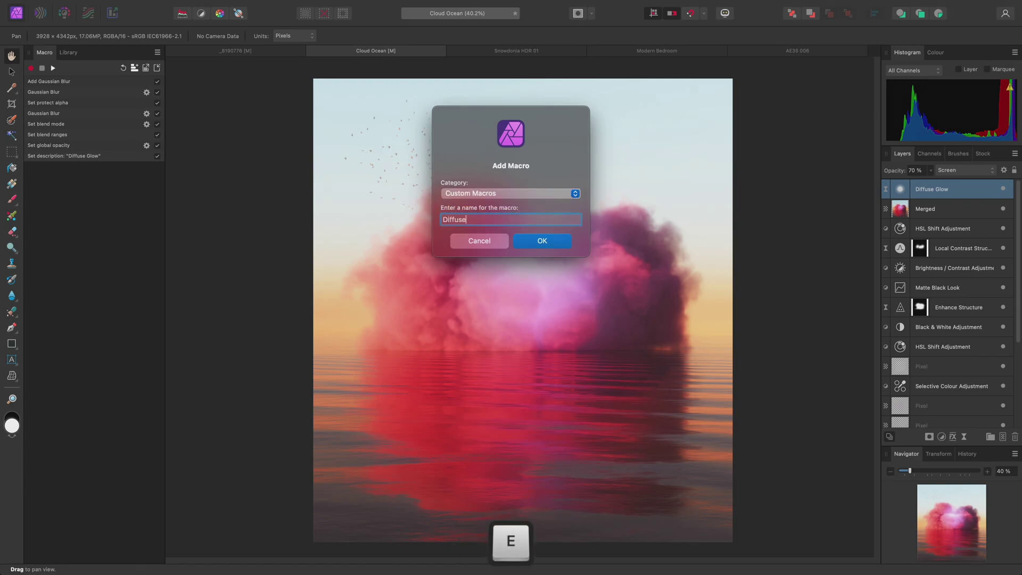
pyautogui.write(' Glow')
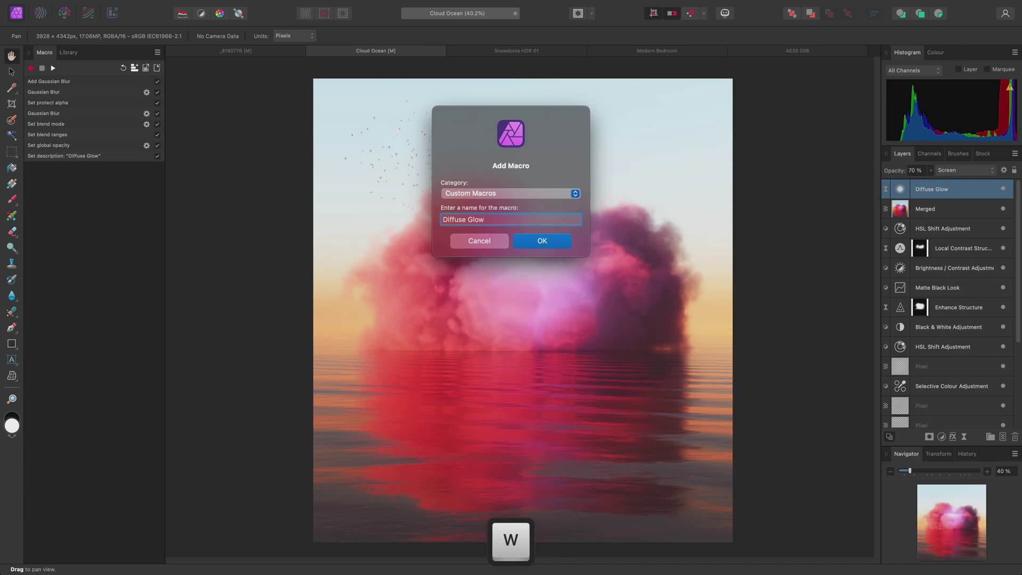
pyautogui.press('Return')
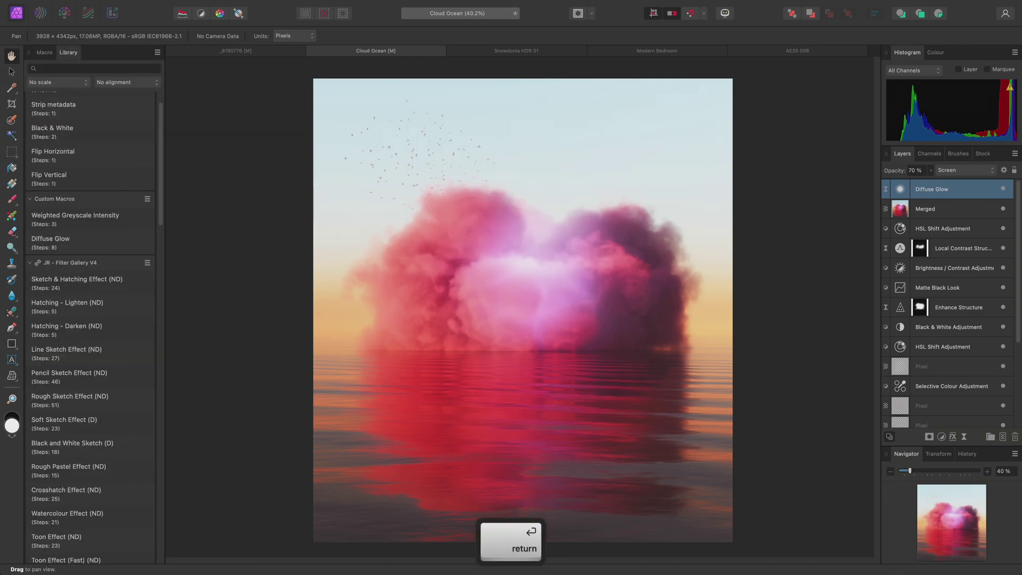
# Step: Show Snowdonia HDR 01 fitted to the window, trial-run Diffuse Glow, then delete its layer
pyautogui.click(556, 53)
pyautogui.press('super+0')
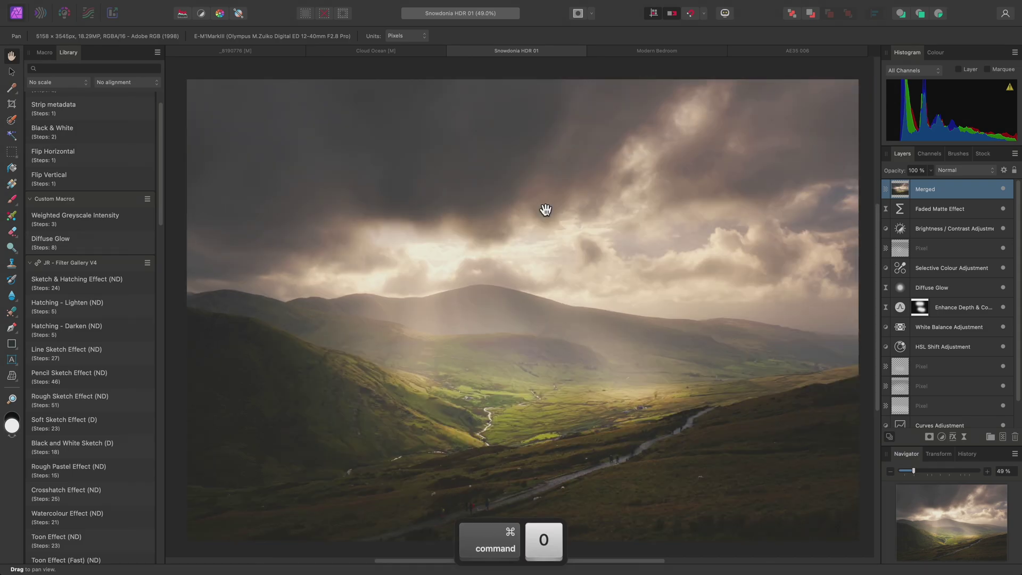
pyautogui.click(112, 242)
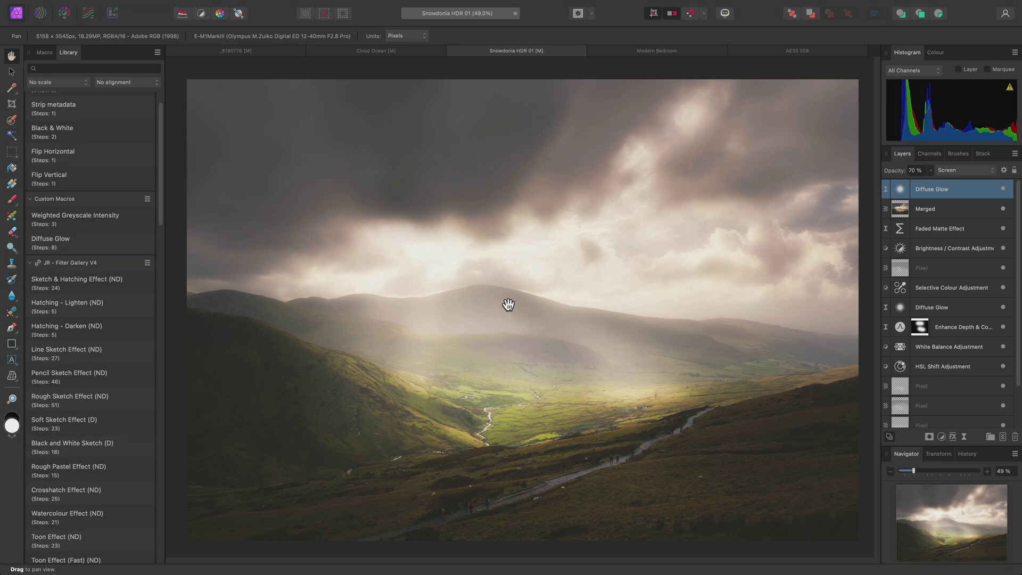
pyautogui.press('Delete')
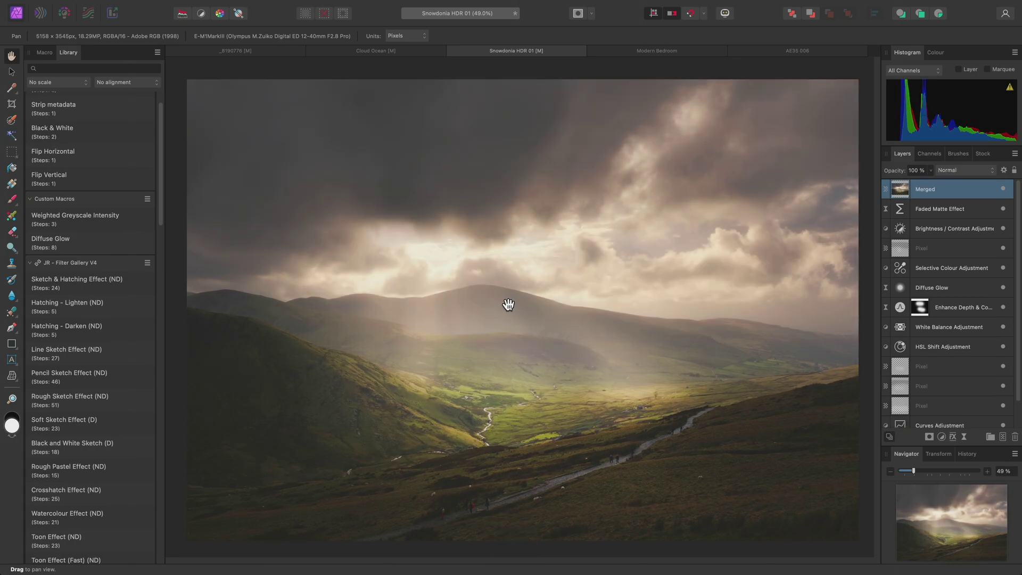
# Step: Change the Diffuse Glow macro's Set global opacity step to 50% and play it on the photo
pyautogui.rightClick(85, 243)
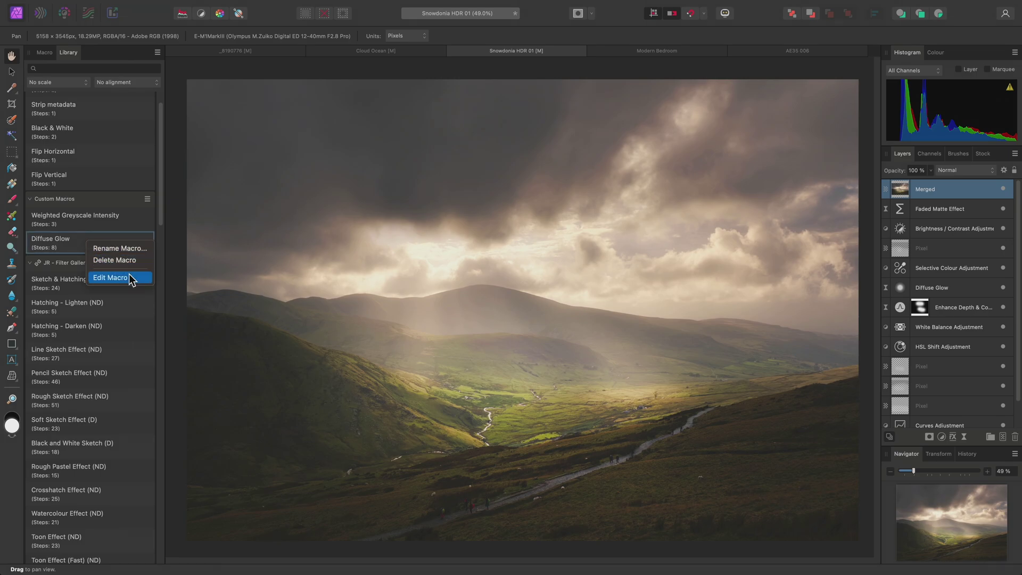
pyautogui.click(199, 267)
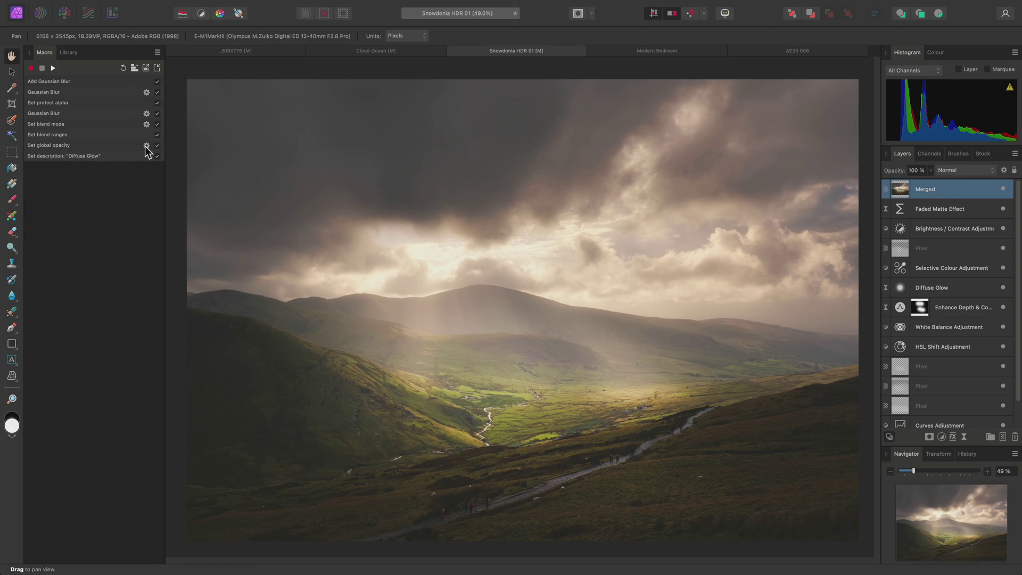
pyautogui.click(146, 146)
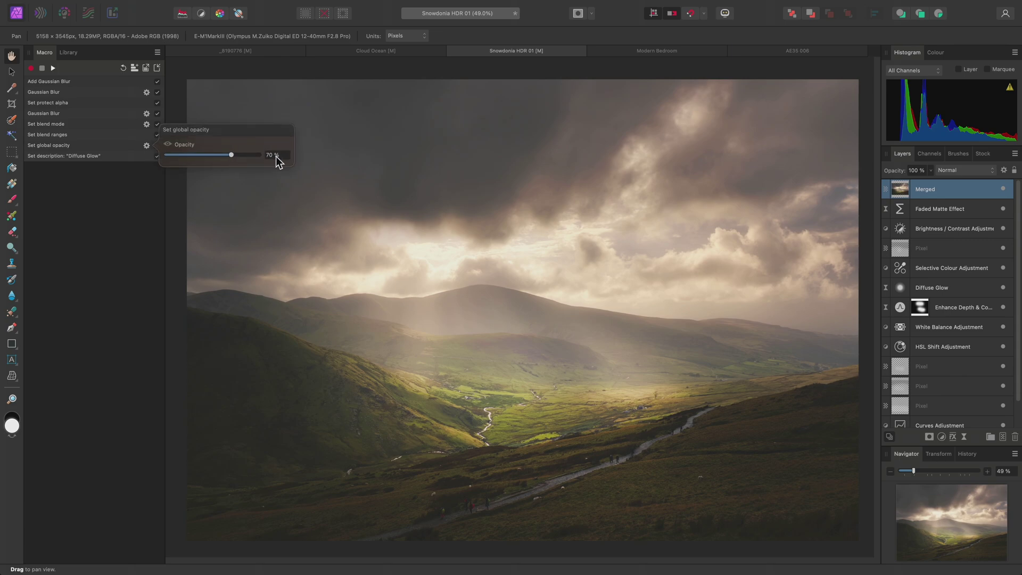
pyautogui.click(276, 157)
pyautogui.write('50')
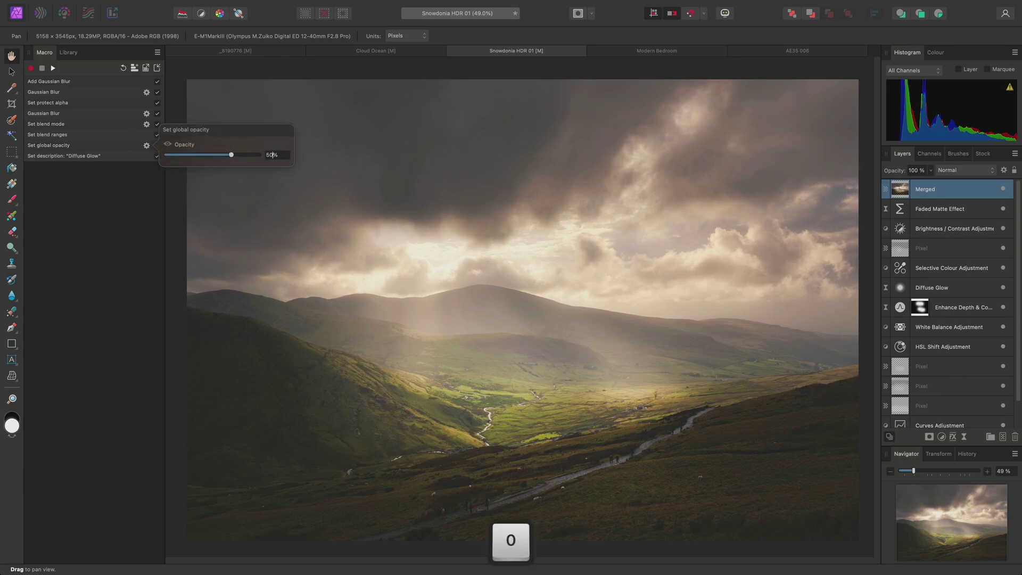
pyautogui.press('Return')
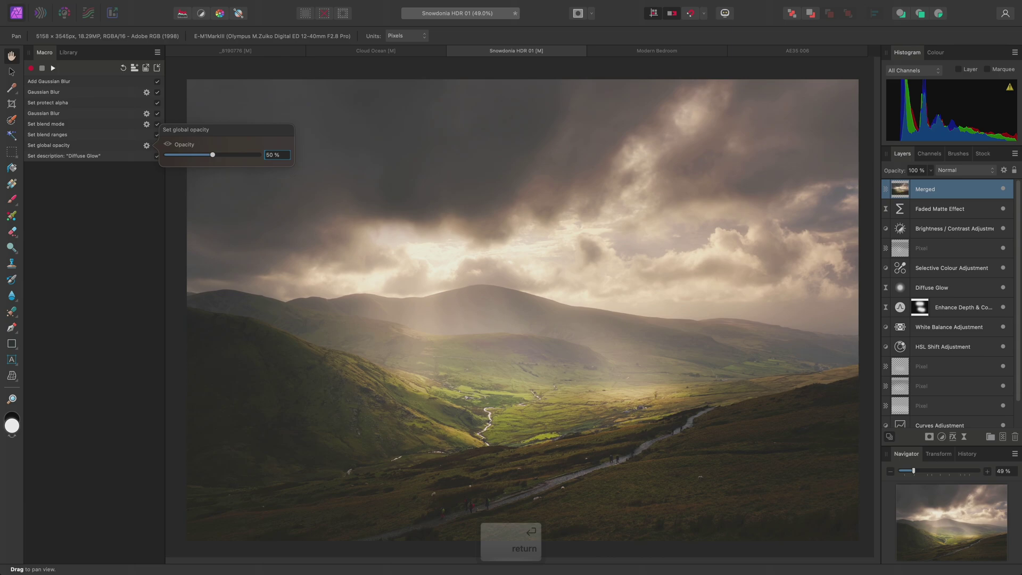
pyautogui.click(145, 199)
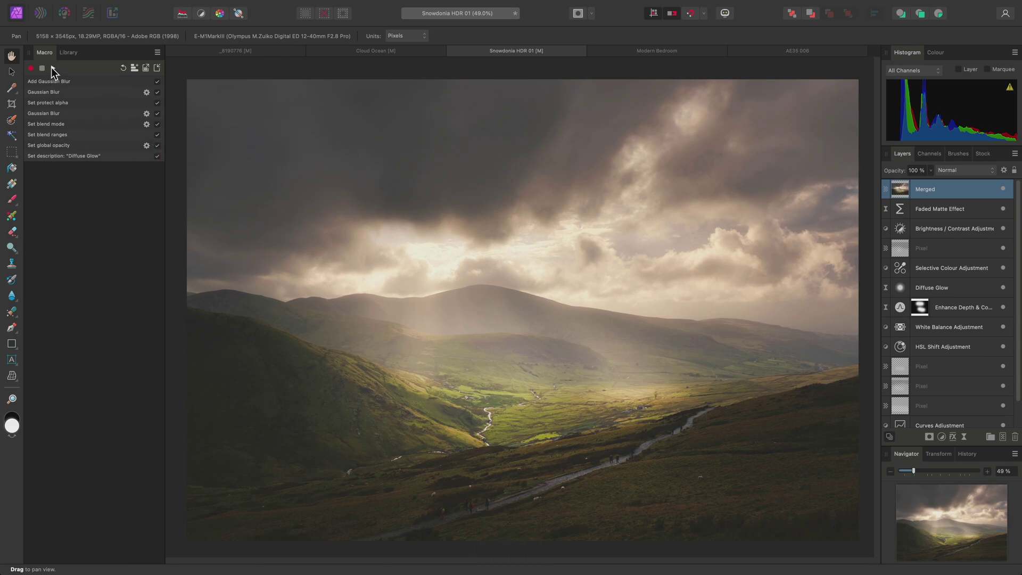
pyautogui.click(53, 69)
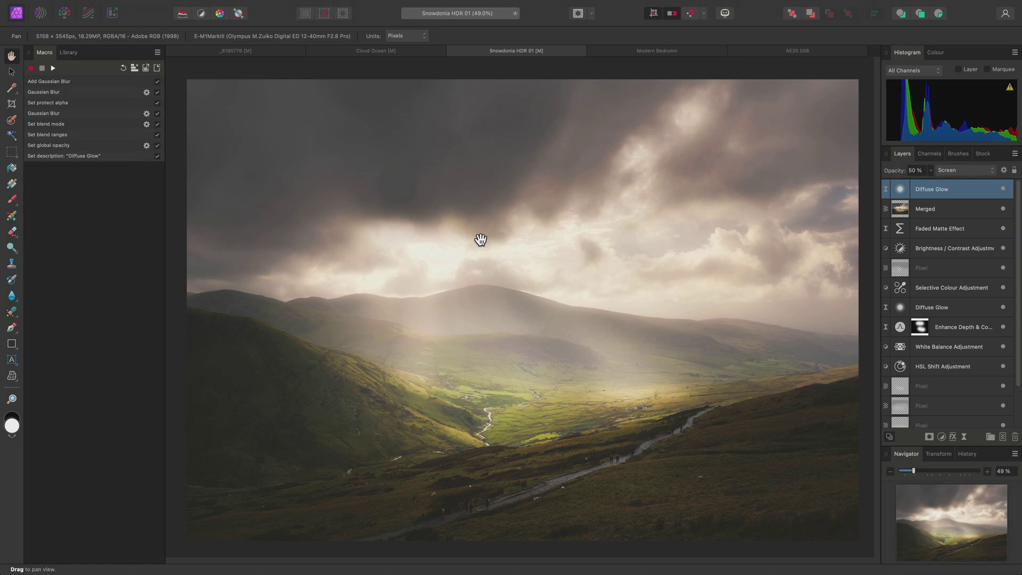
# Step: Delete the test glow layer and expose the opacity step as a parameter named 'Strength'
pyautogui.press('Delete')
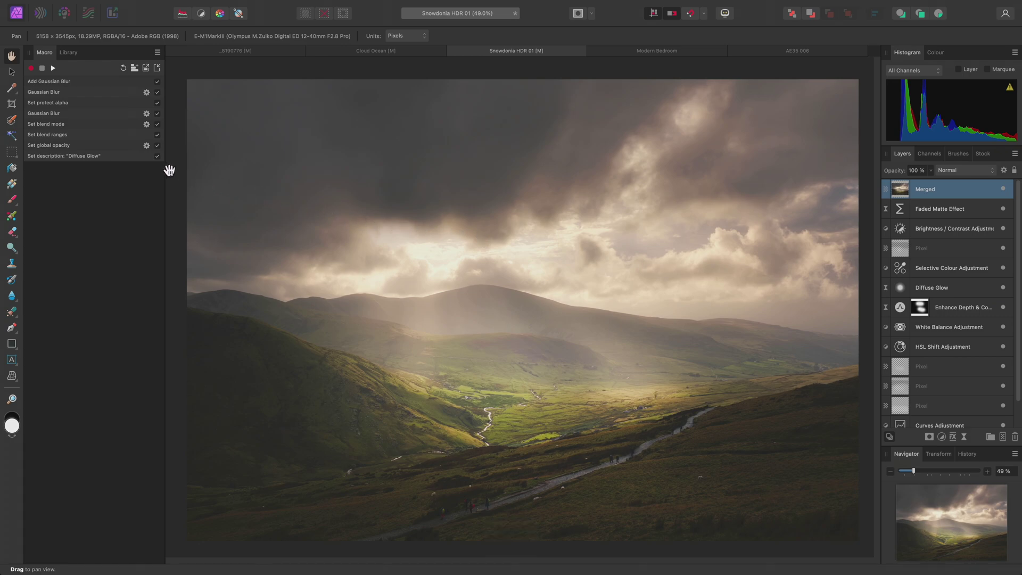
pyautogui.click(146, 145)
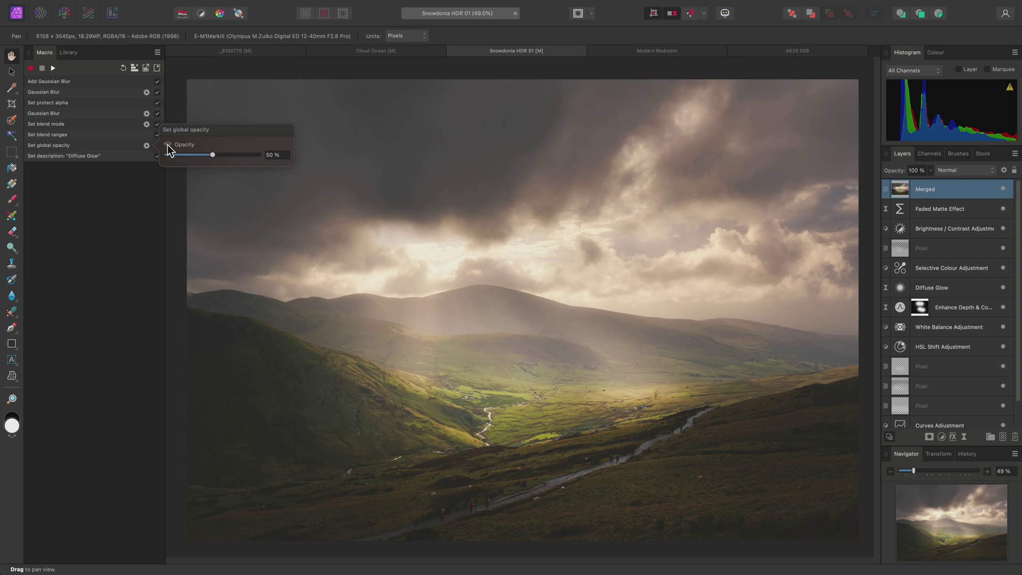
pyautogui.click(168, 148)
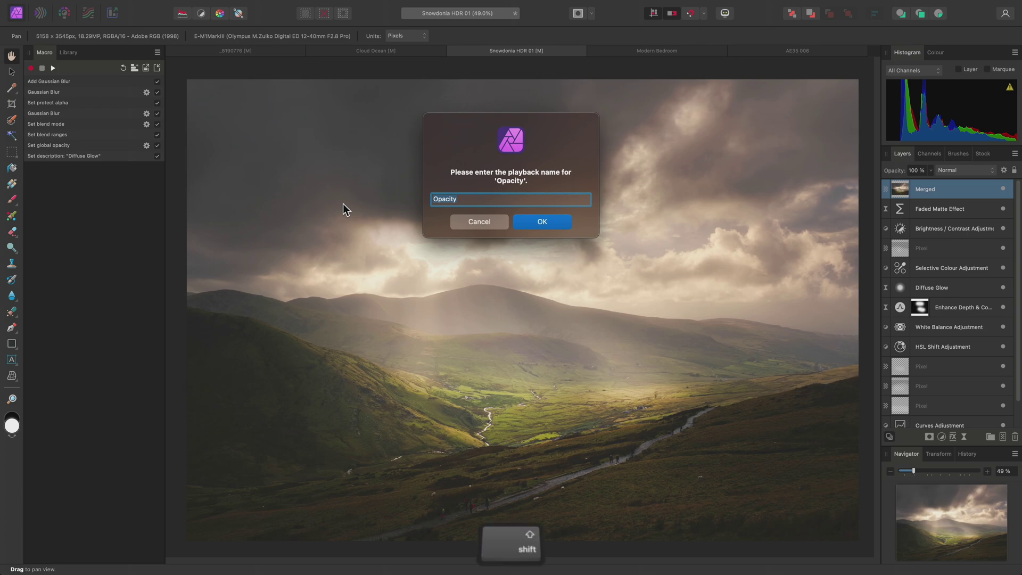
pyautogui.write('Strength')
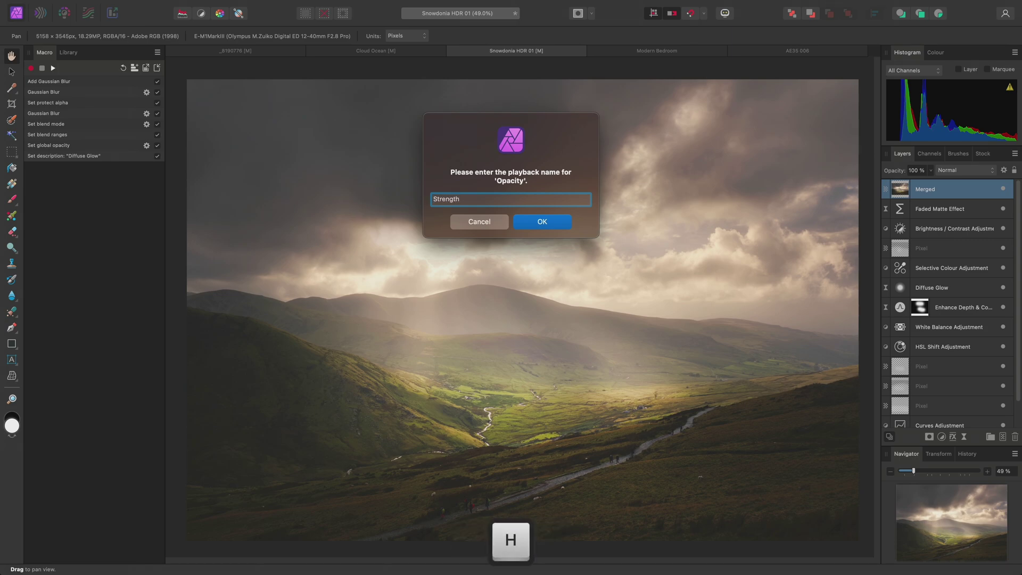
pyautogui.click(538, 222)
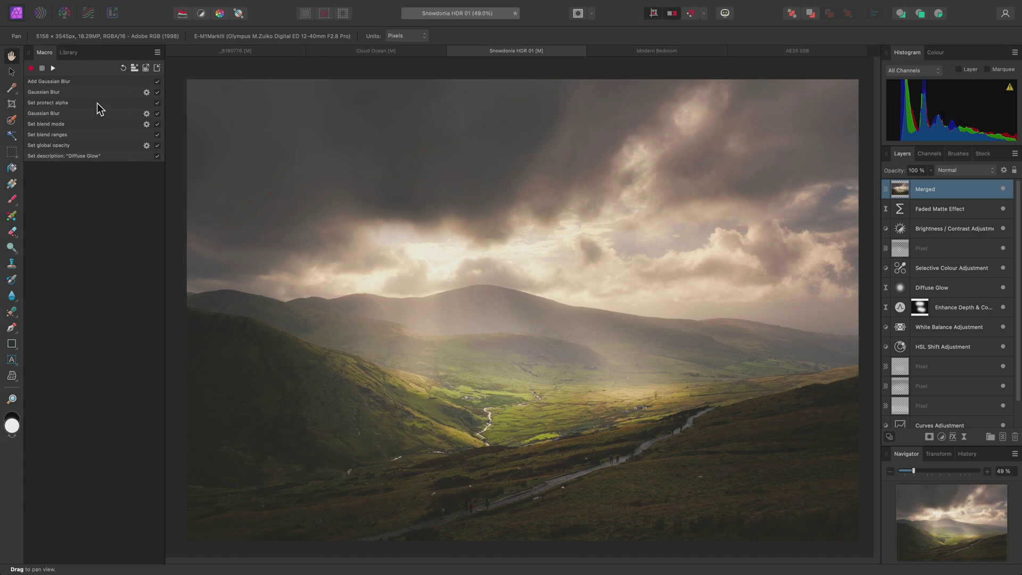
# Step: Play the macro, adjust the Strength slider, and apply a 36% Screen Diffuse Glow layer
pyautogui.click(53, 68)
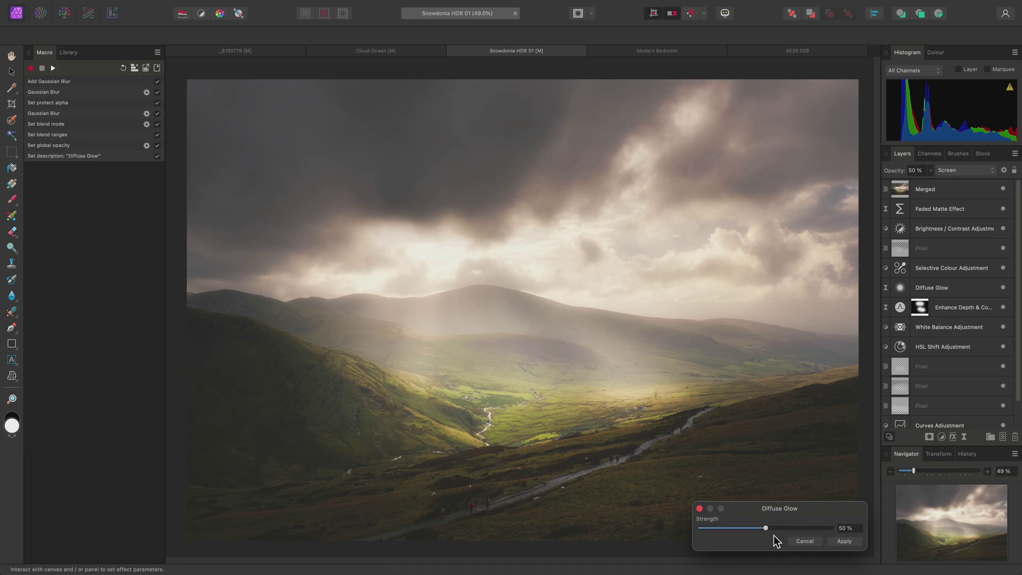
pyautogui.moveTo(766, 529); pyautogui.dragTo(746, 532)
pyautogui.click(834, 541)
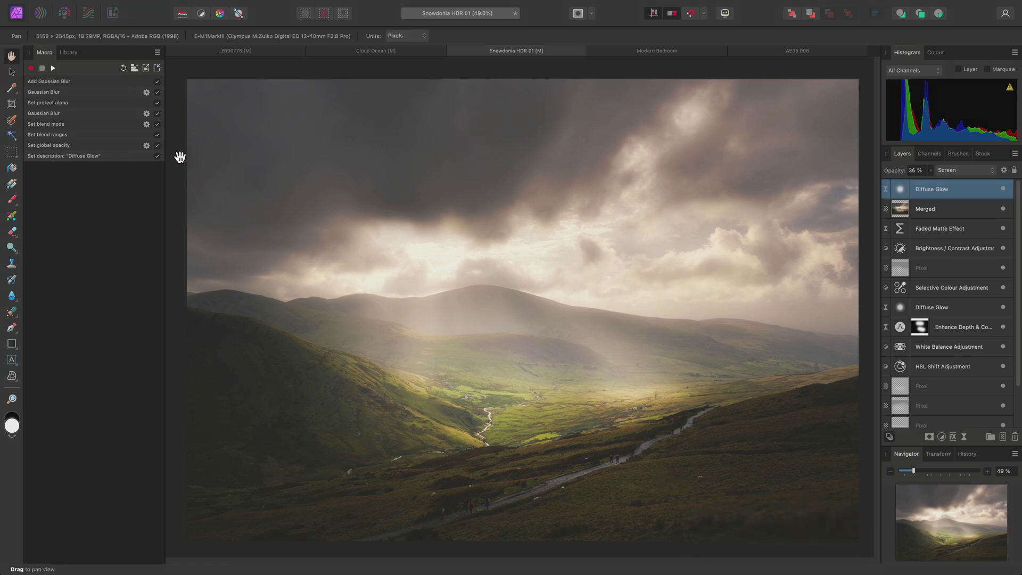
# Step: Save the edited Diffuse Glow macro to Custom Macros and delete the older duplicate
pyautogui.click(135, 68)
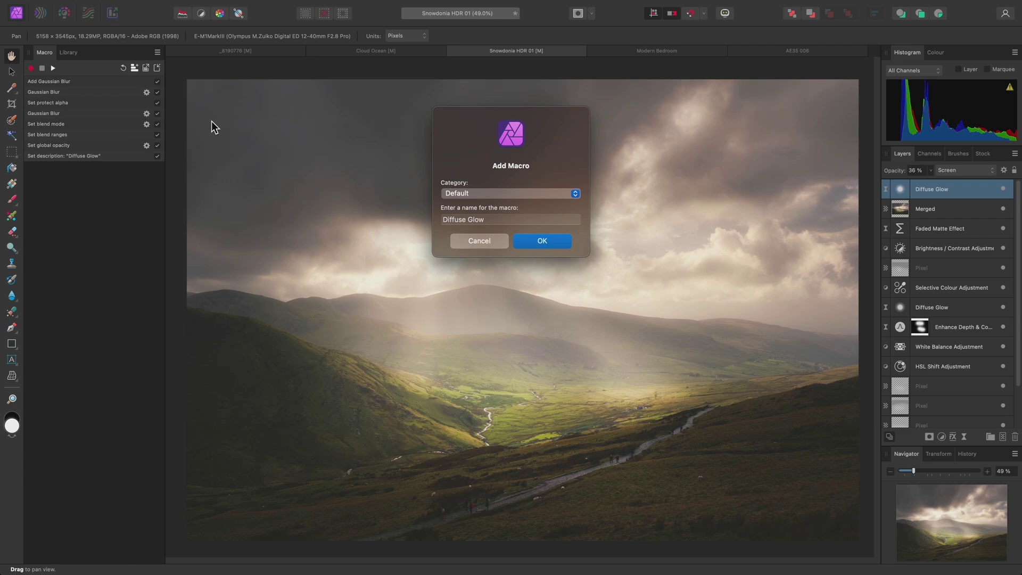
pyautogui.click(492, 196)
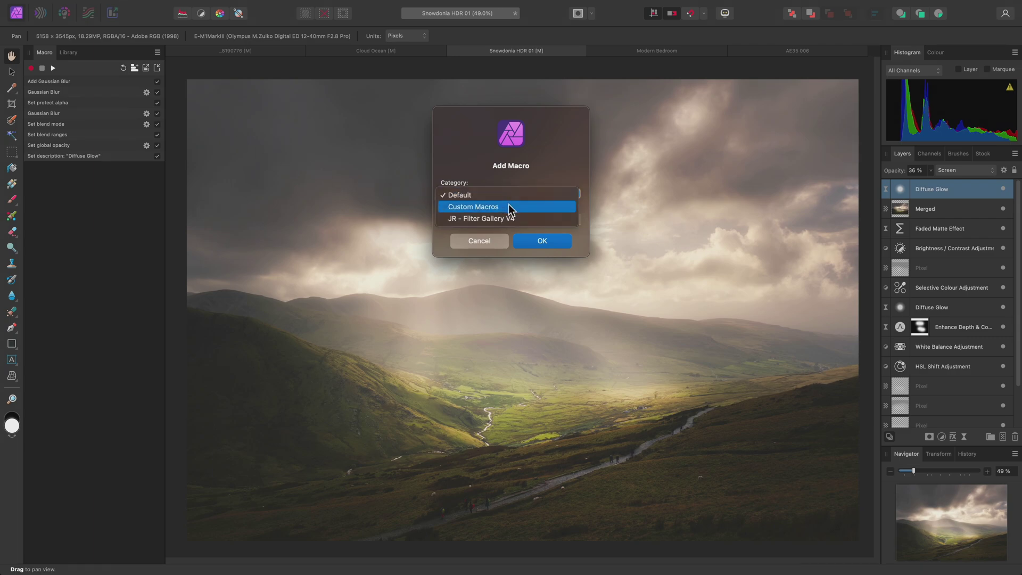
pyautogui.click(506, 207)
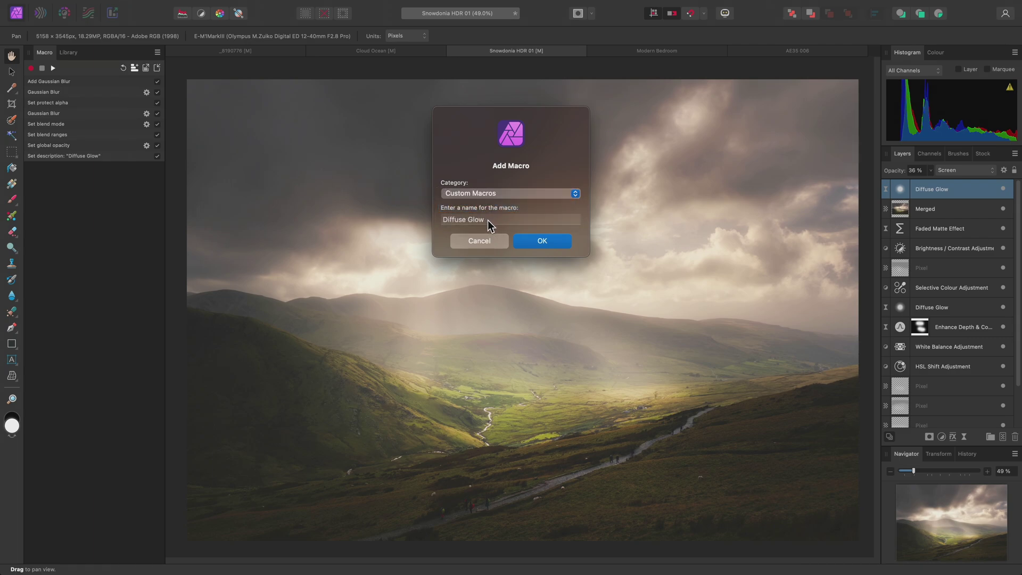
pyautogui.click(543, 240)
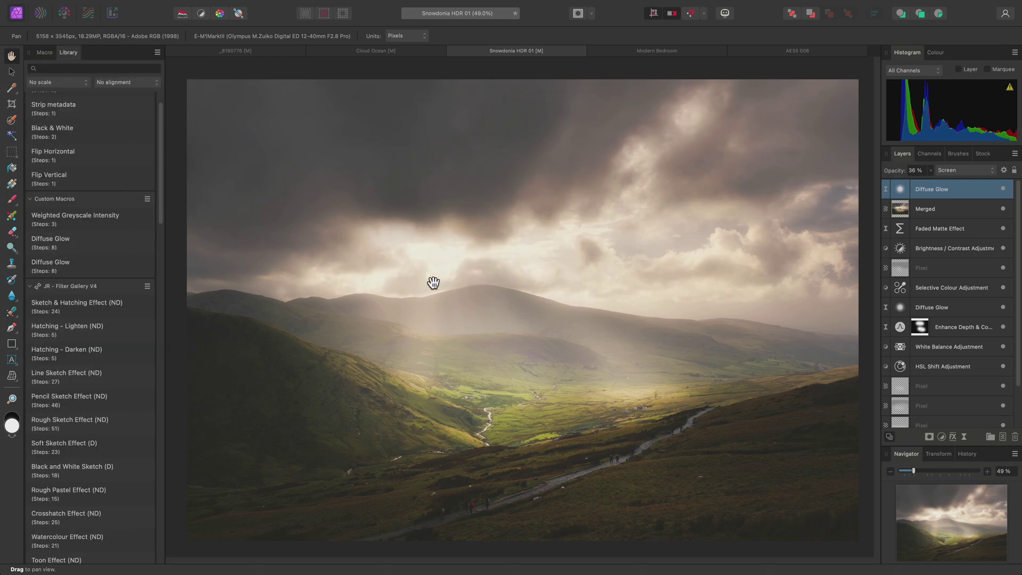
pyautogui.rightClick(84, 250)
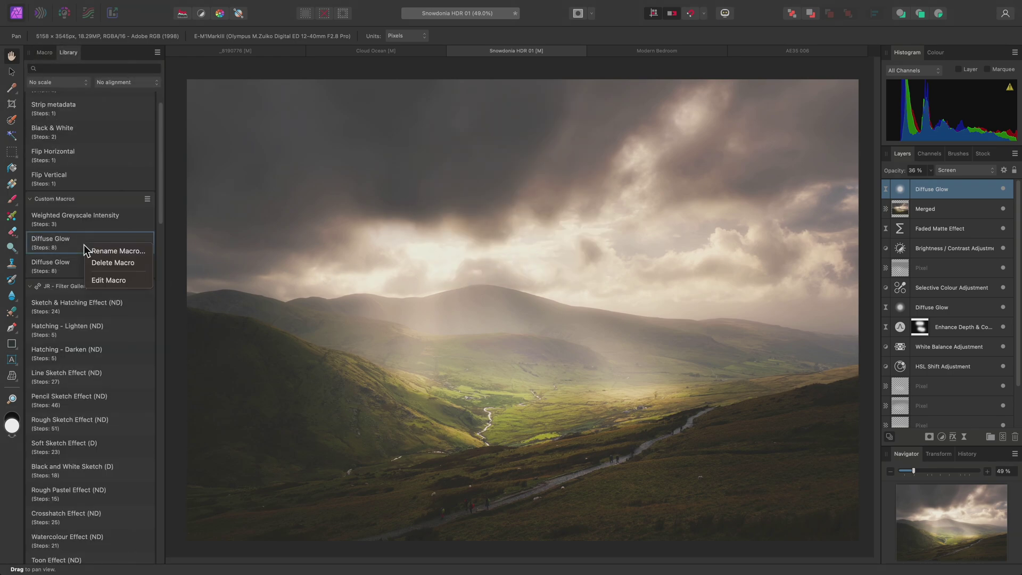
pyautogui.click(133, 263)
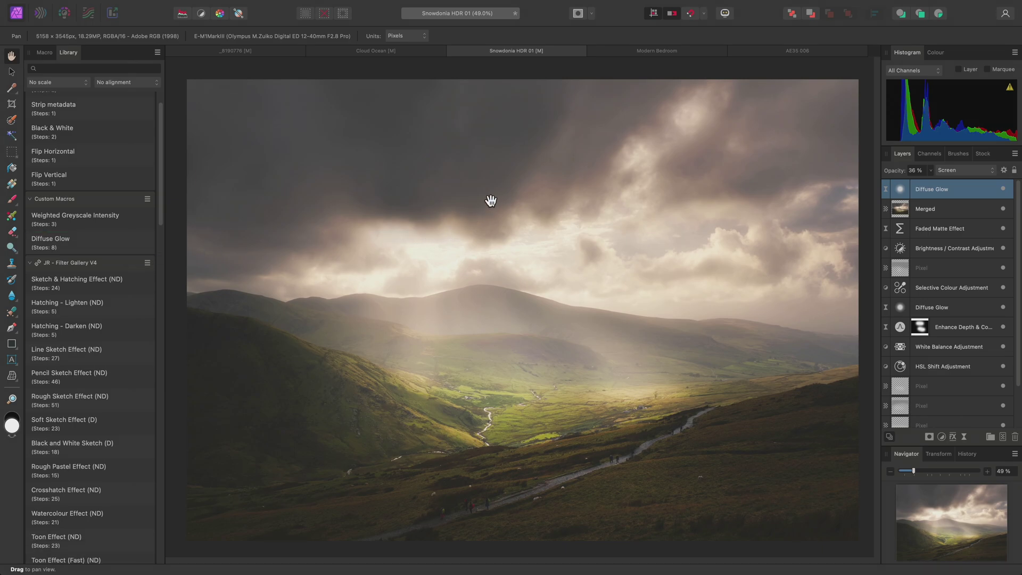
# Step: Fit the Modern Bedroom render to the window, begin a new macro recording, and Deselect Layers
pyautogui.click(651, 52)
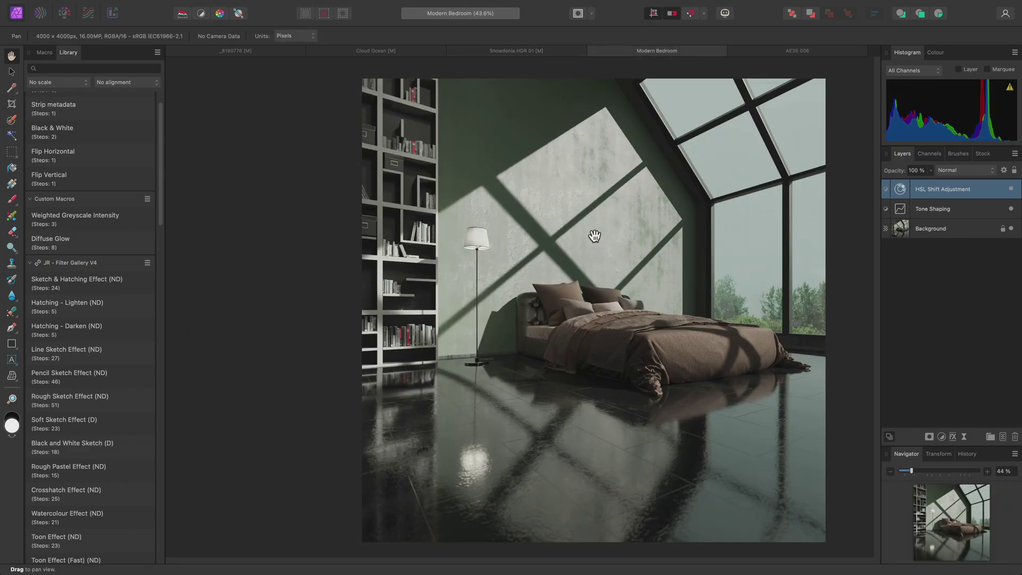
pyautogui.press('super+0')
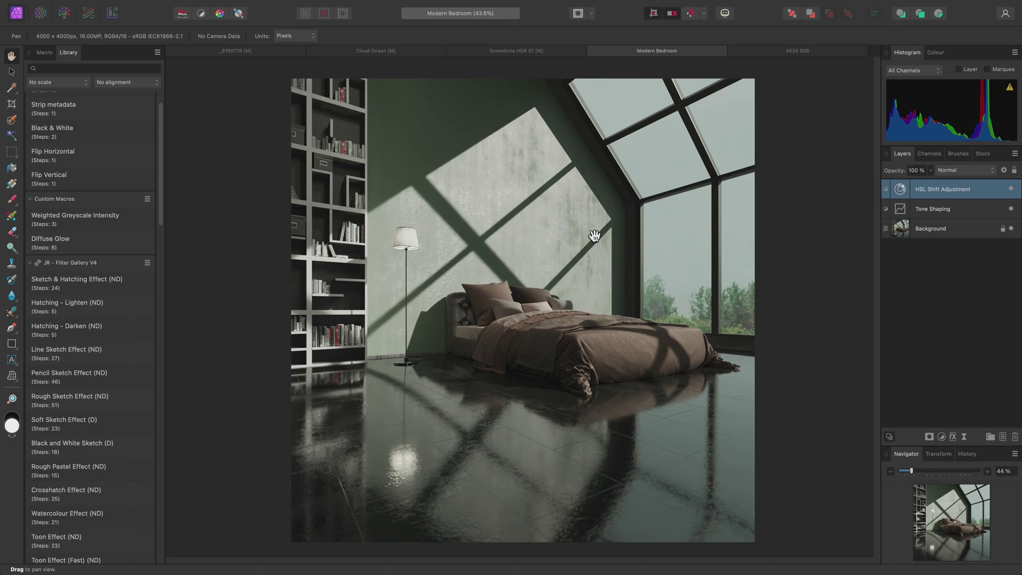
pyautogui.click(45, 52)
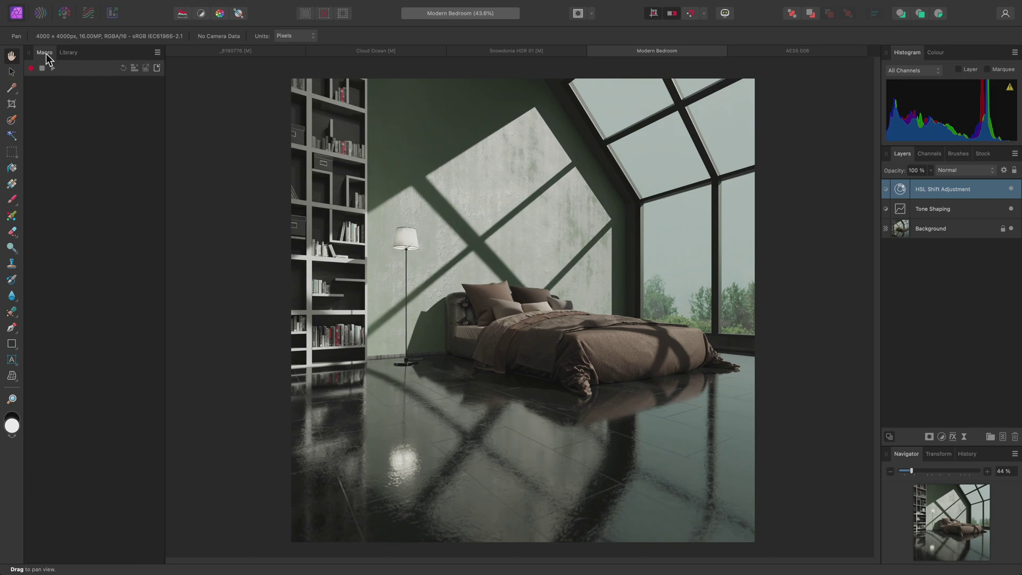
pyautogui.click(31, 69)
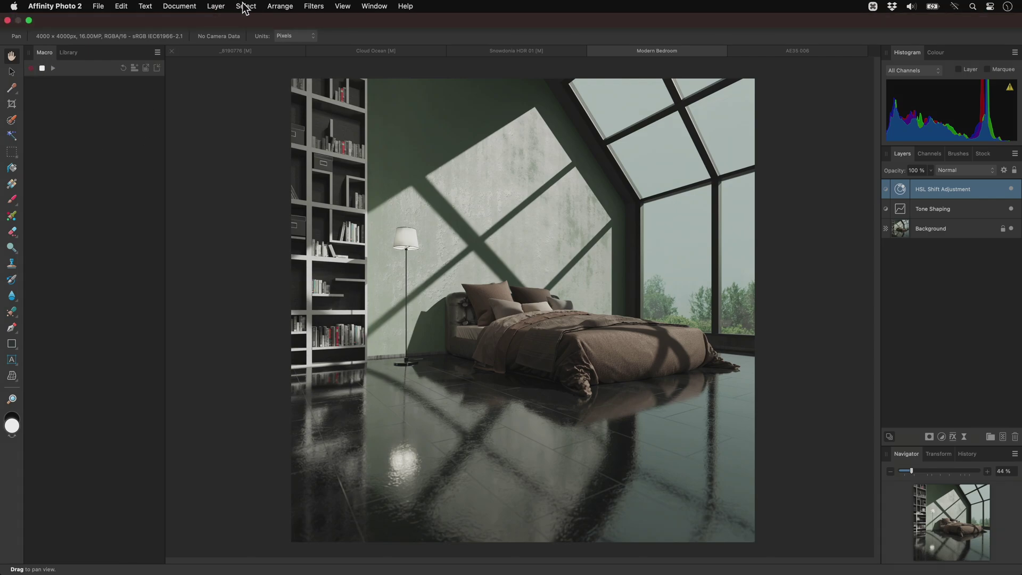
pyautogui.click(247, 6)
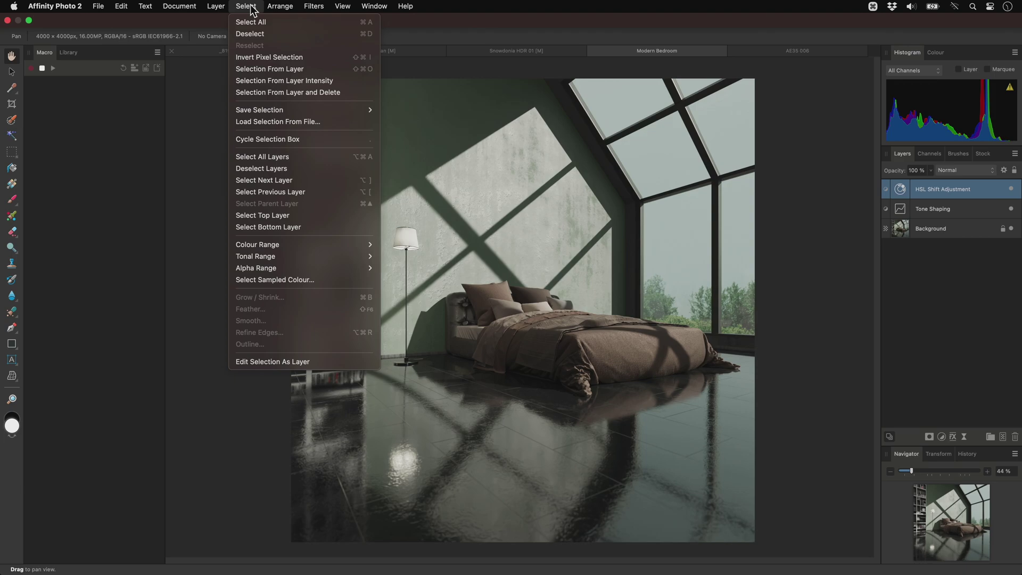
pyautogui.click(308, 169)
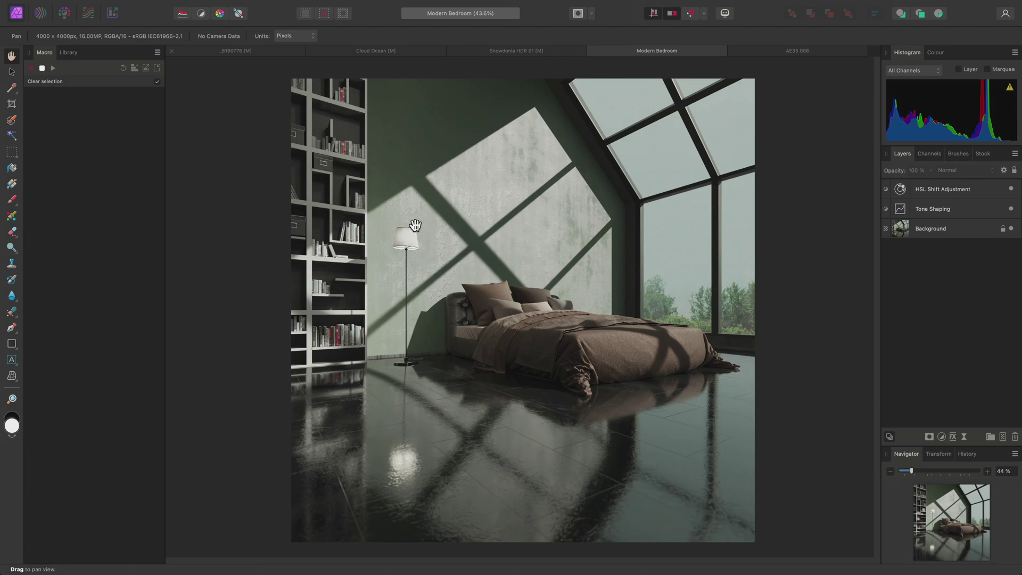
# Step: Add a new group layer named 'Sketch Effect'
pyautogui.click(218, 6)
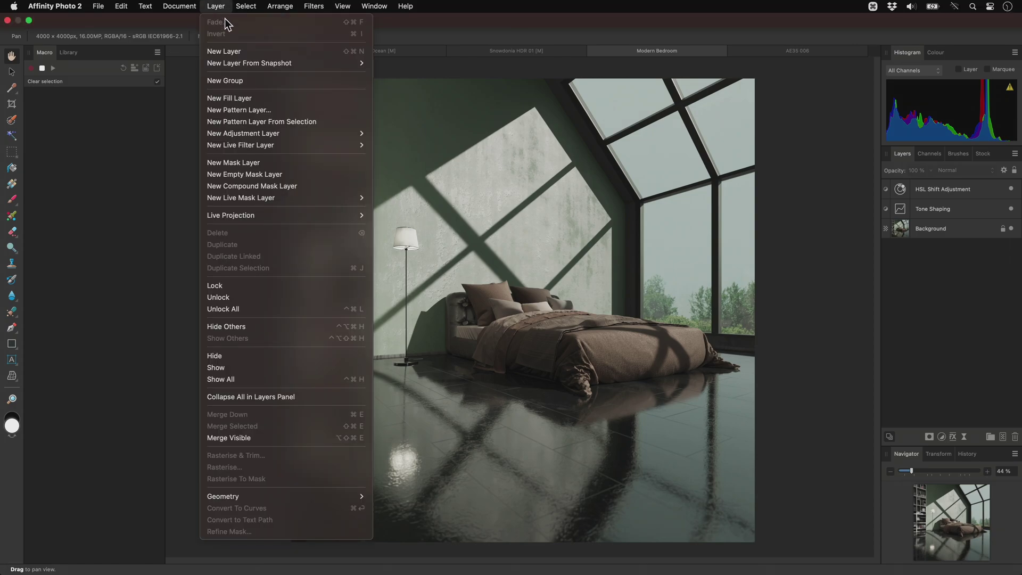
pyautogui.click(251, 82)
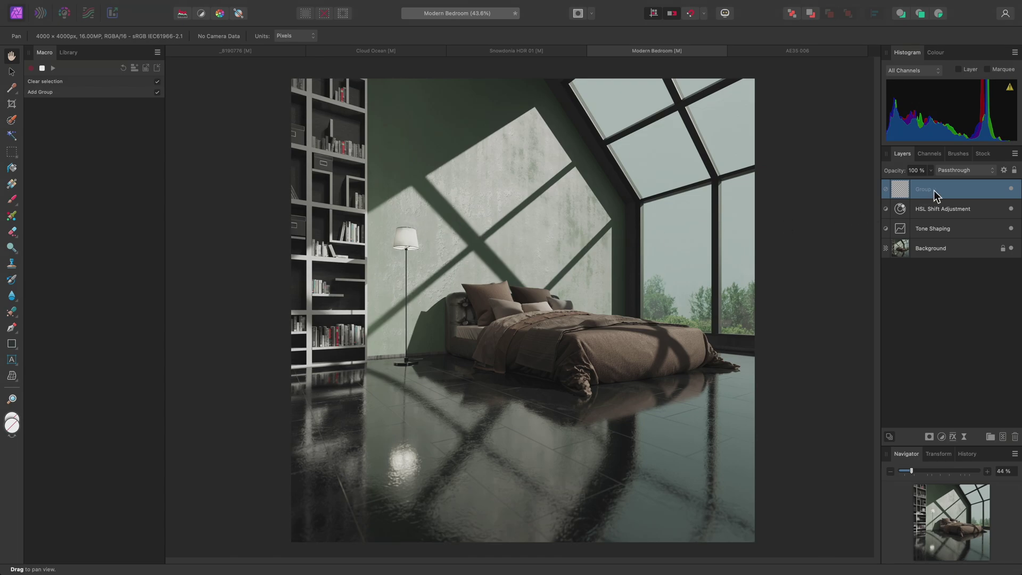
pyautogui.doubleClick(920, 191)
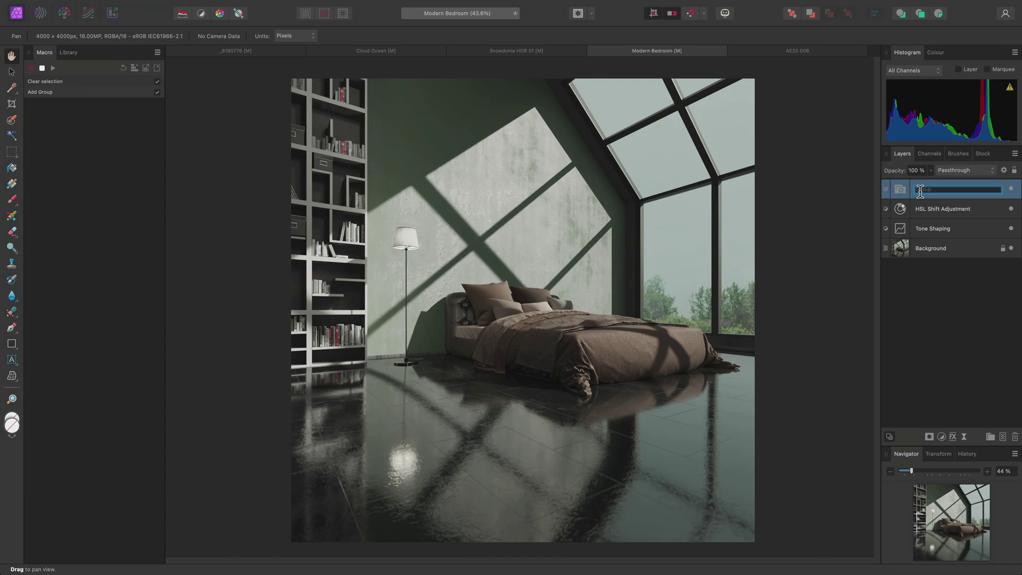
pyautogui.write('Sketch Ef')
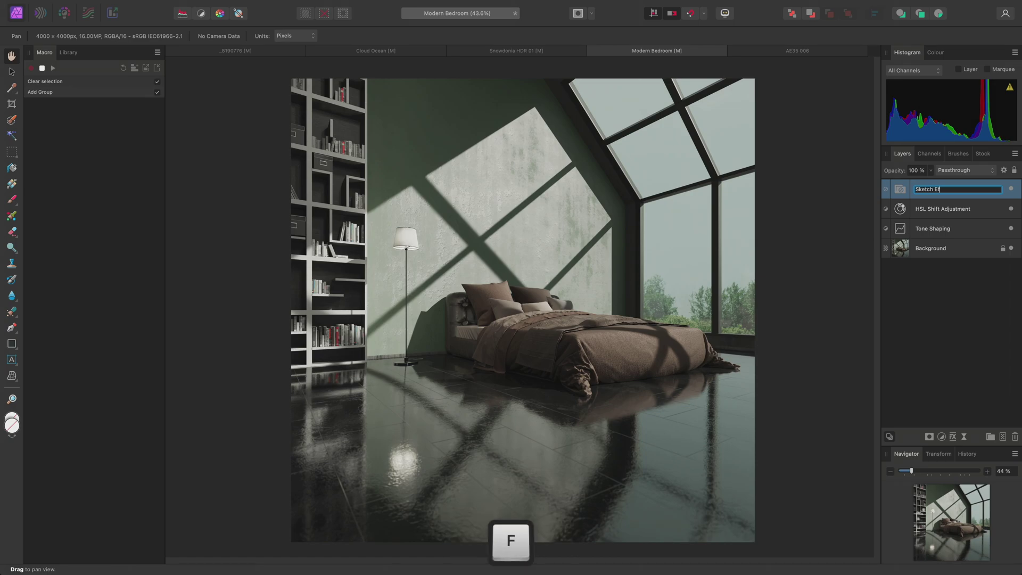
pyautogui.write('fect')
pyautogui.press('Return')
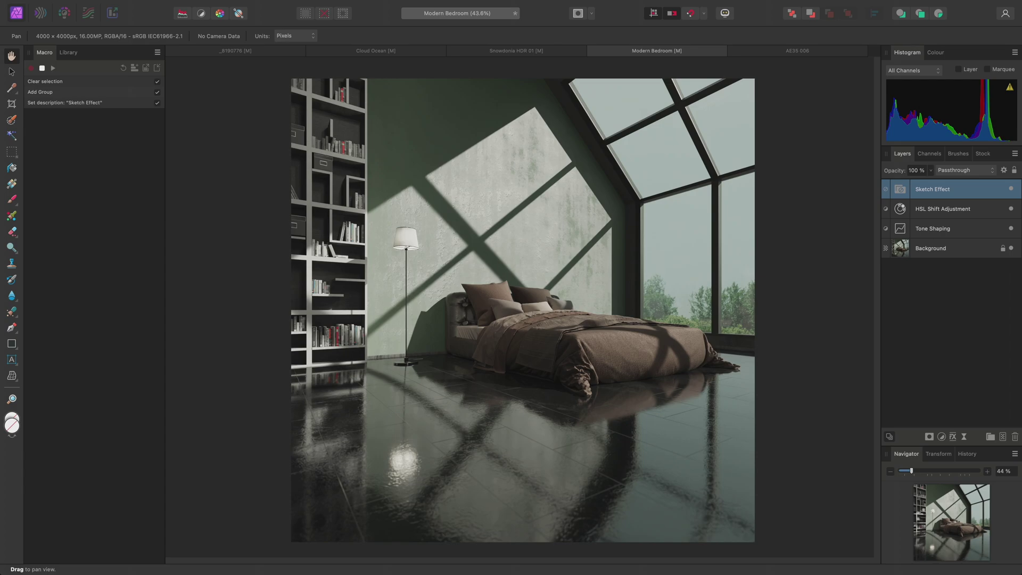
# Step: Merge Visible into a new pixel layer named 'Sketch Base Effect'
pyautogui.click(217, 6)
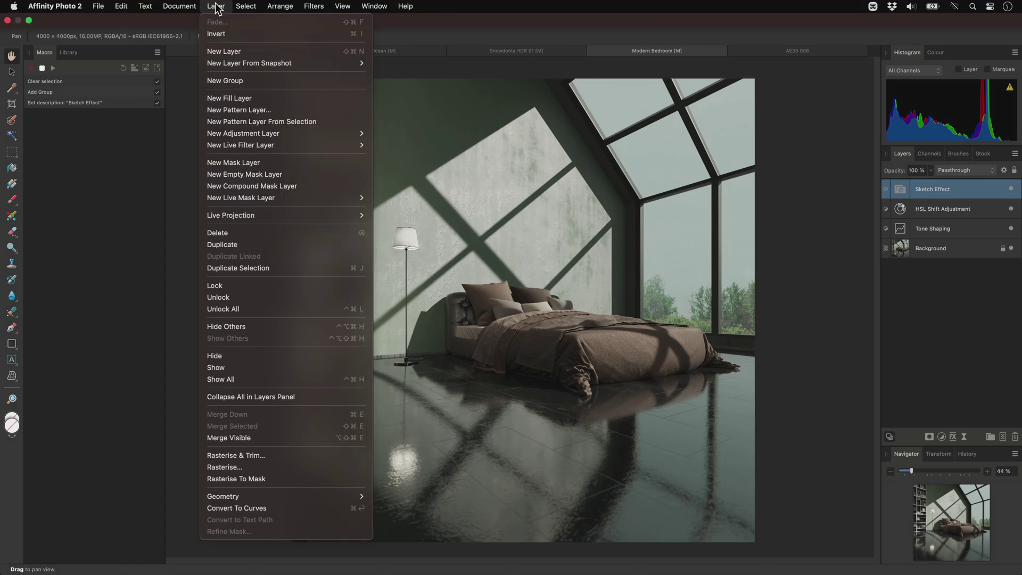
pyautogui.click(280, 438)
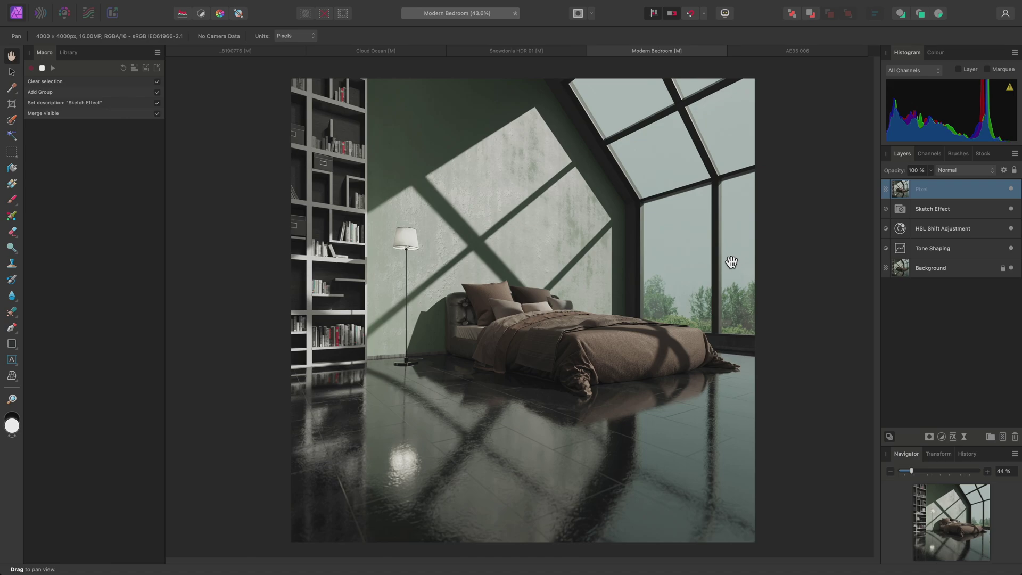
pyautogui.doubleClick(924, 190)
pyautogui.write('Sketch Base Effect')
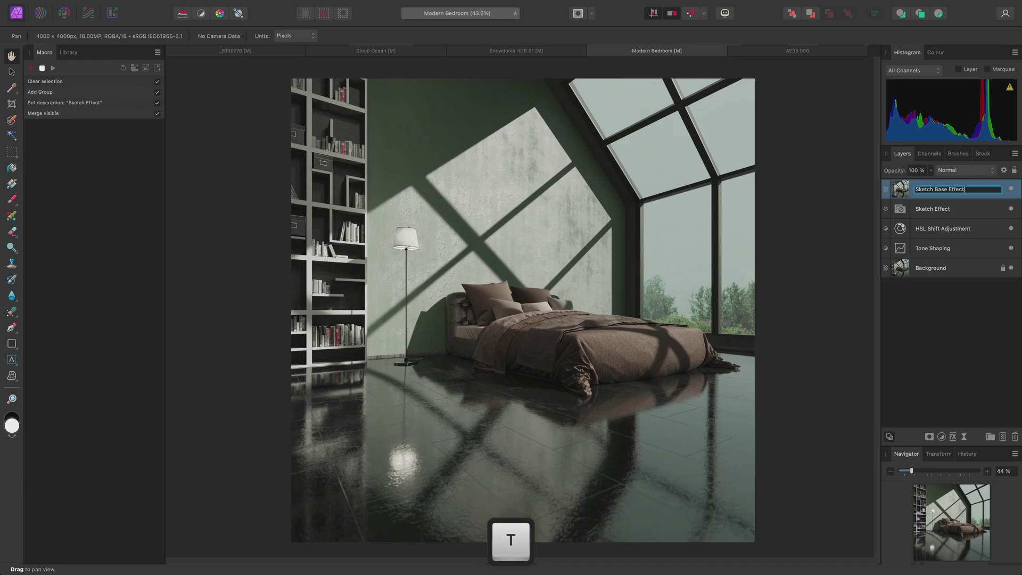
pyautogui.press('Return')
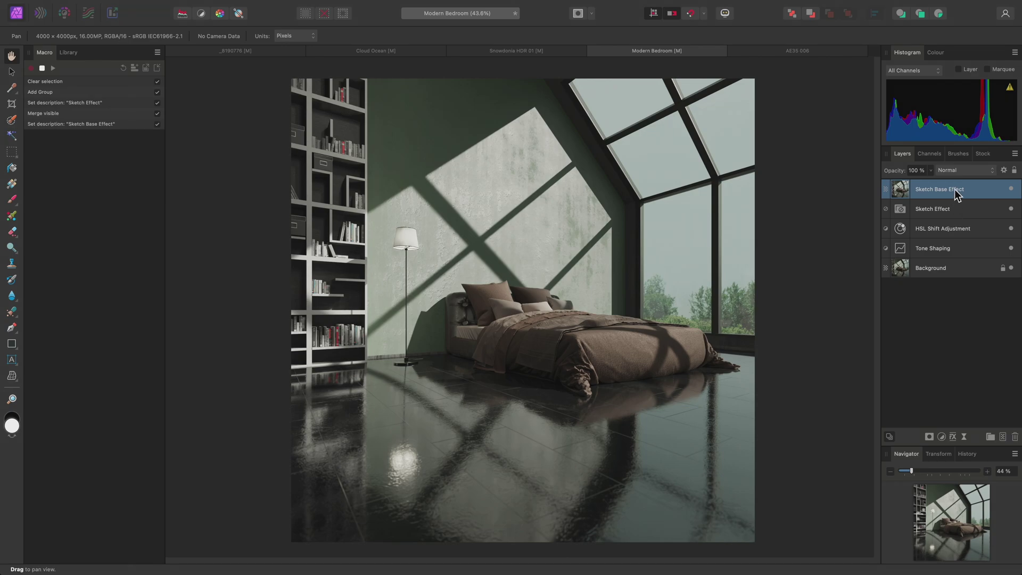
# Step: Move the Sketch Base Effect layer inside the Sketch Effect group with Arrange > Move Inside
pyautogui.moveTo(948, 204); pyautogui.dragTo(948, 210)
pyautogui.click(279, 5)
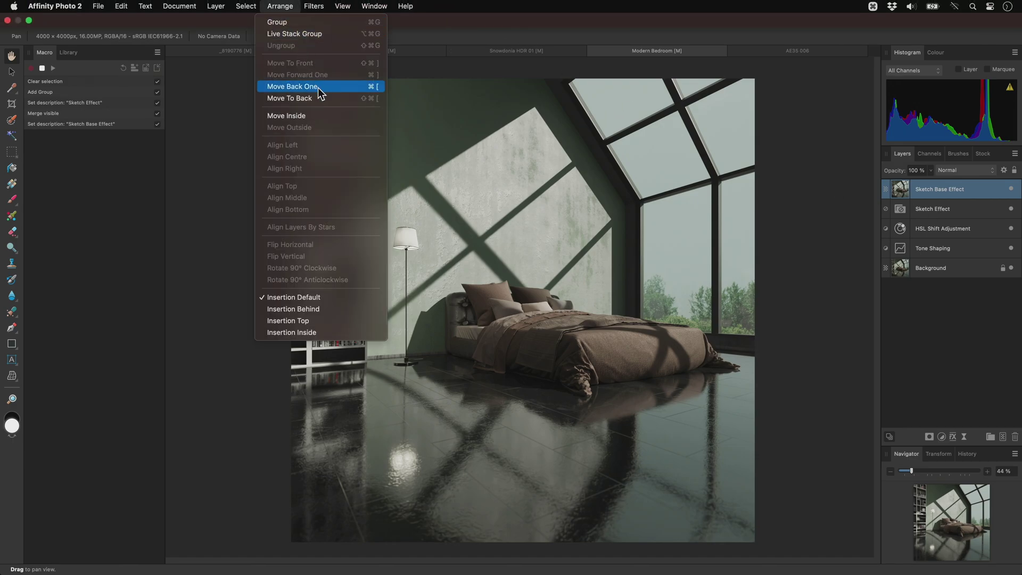
pyautogui.click(326, 115)
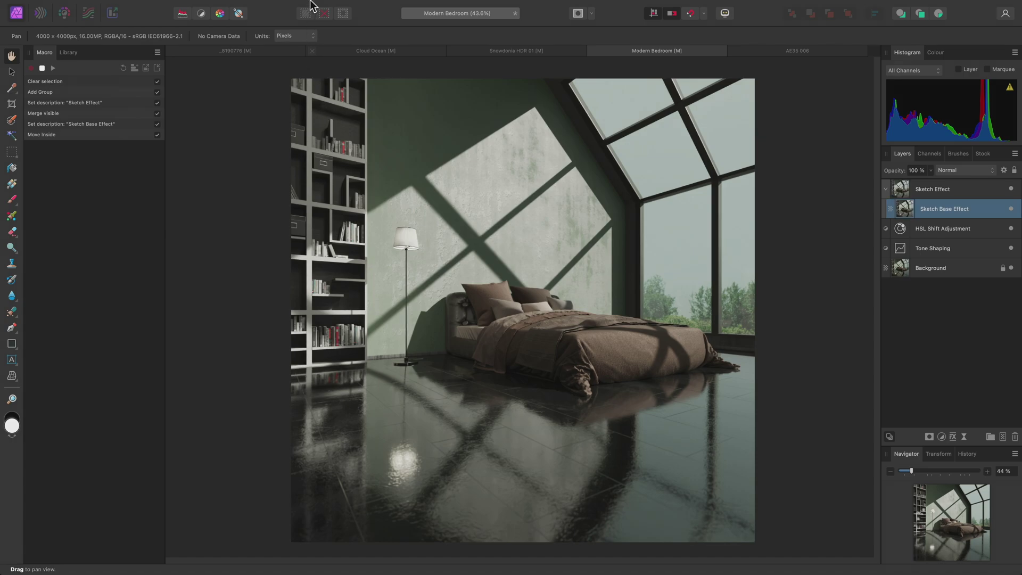
pyautogui.click(288, 6)
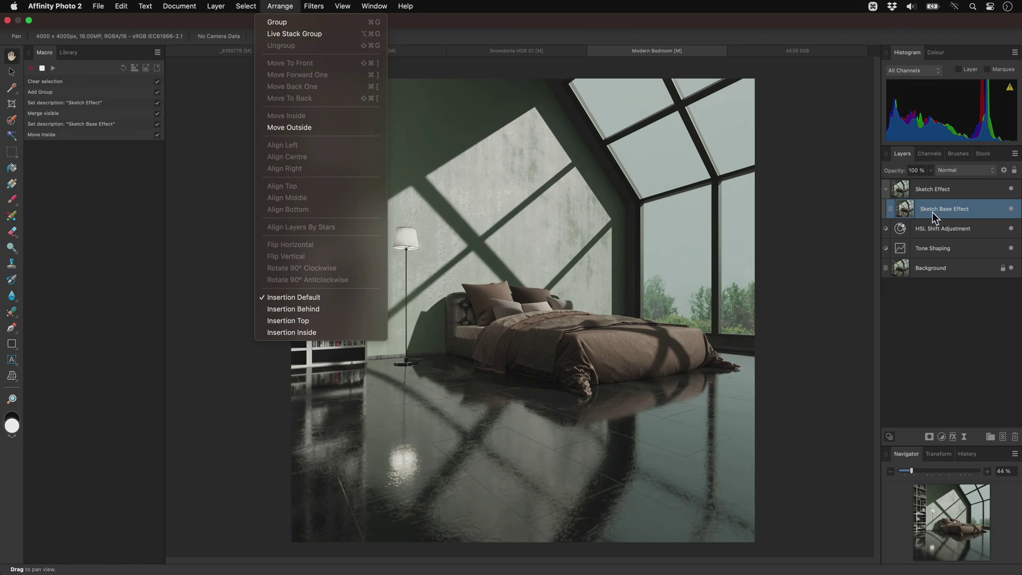
# Step: Apply Detect Edges and Invert to Sketch Base Effect, then zoom in on the pillows
pyautogui.moveTo(322, 9)
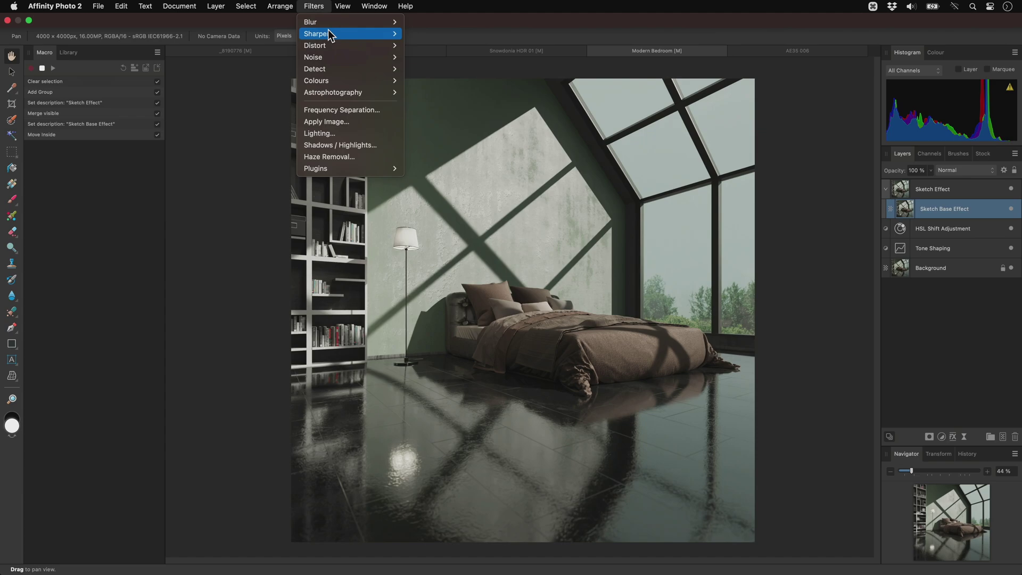
pyautogui.moveTo(334, 70)
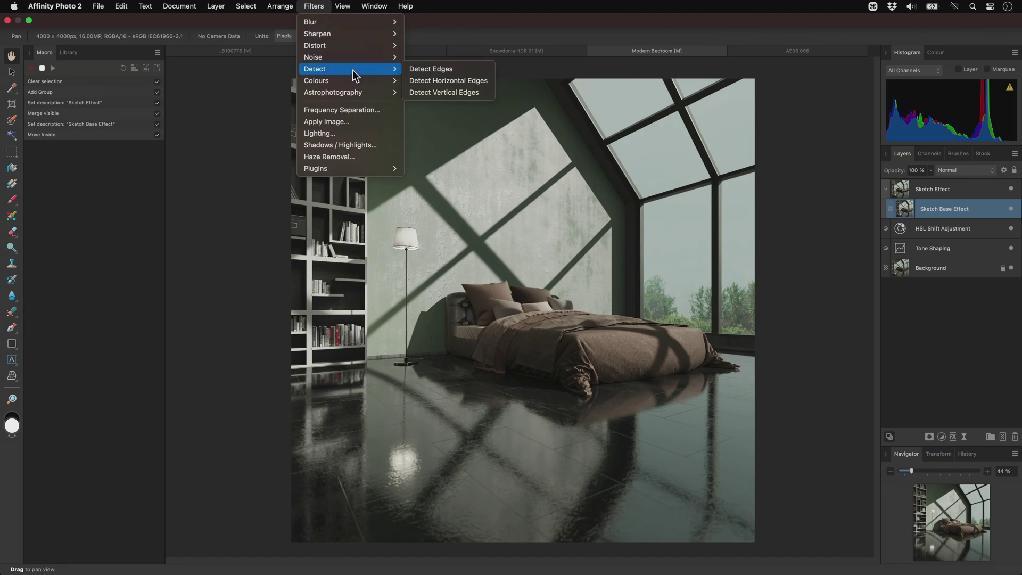
pyautogui.click(477, 71)
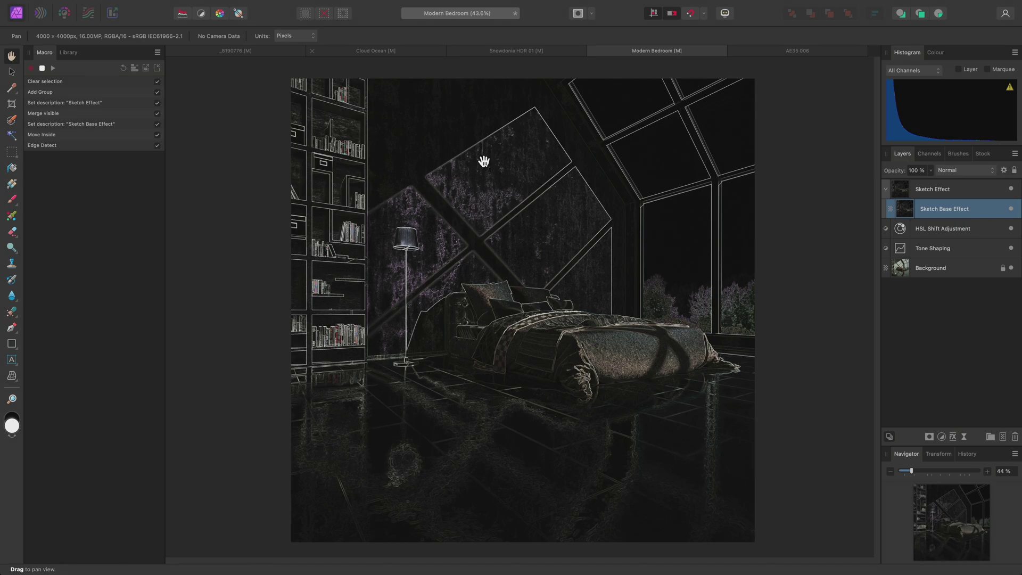
pyautogui.click(217, 7)
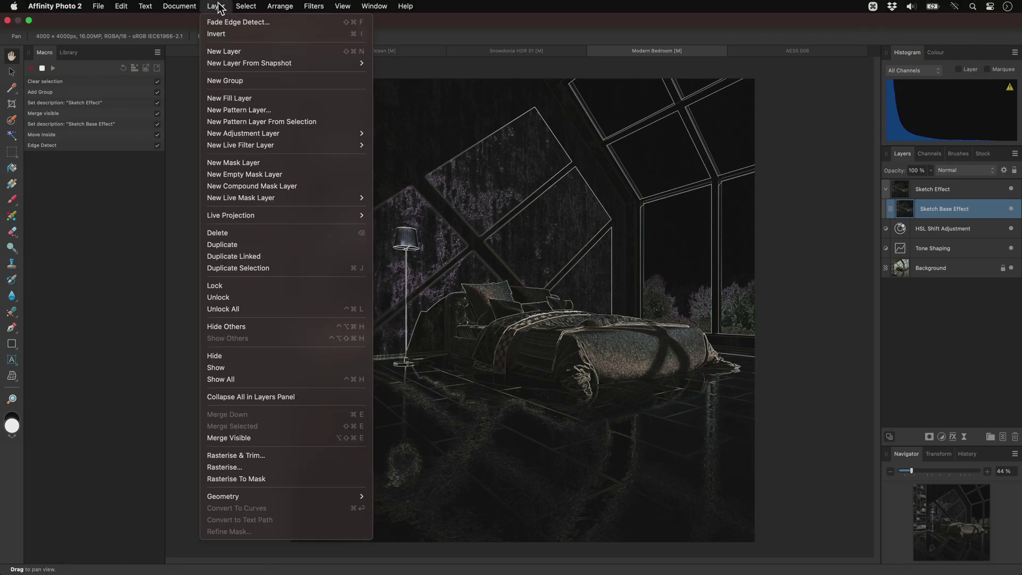
pyautogui.click(227, 33)
pyautogui.press('alt')
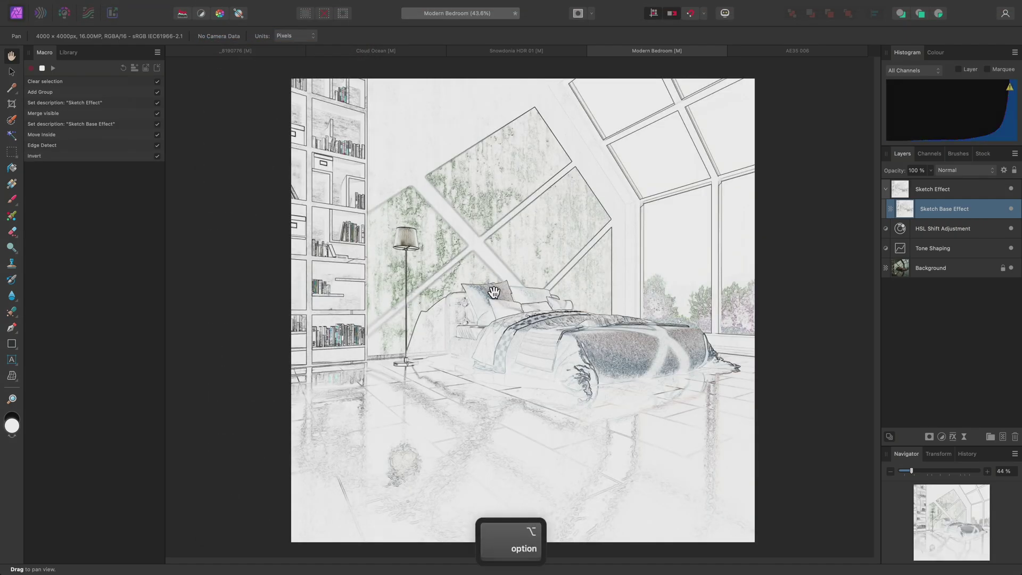
pyautogui.scroll(10, 494, 292)
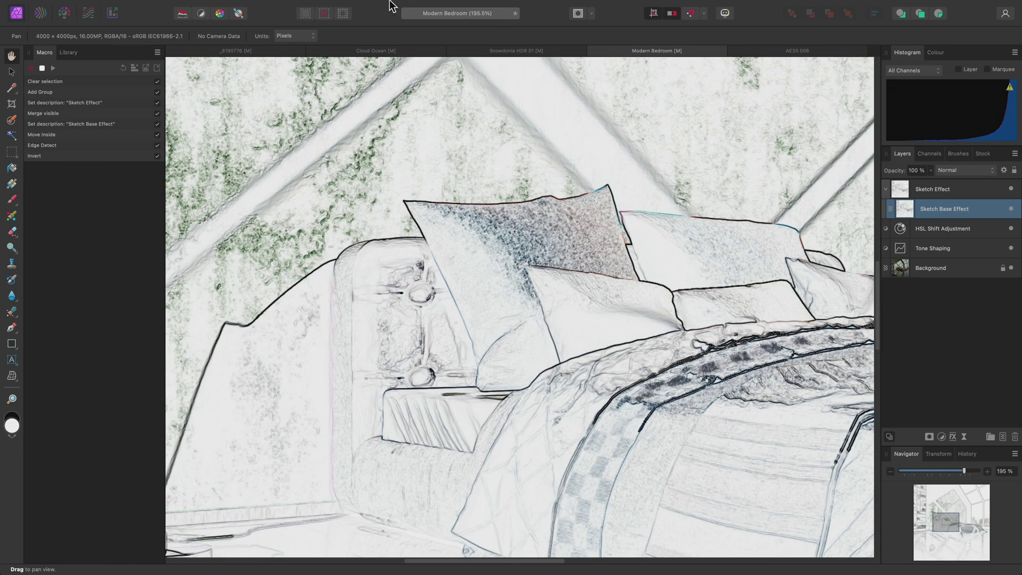
# Step: Merge a Gray-output Channel Mixer adjustment into Sketch Base Effect, then zoom to 200%
pyautogui.click(215, 6)
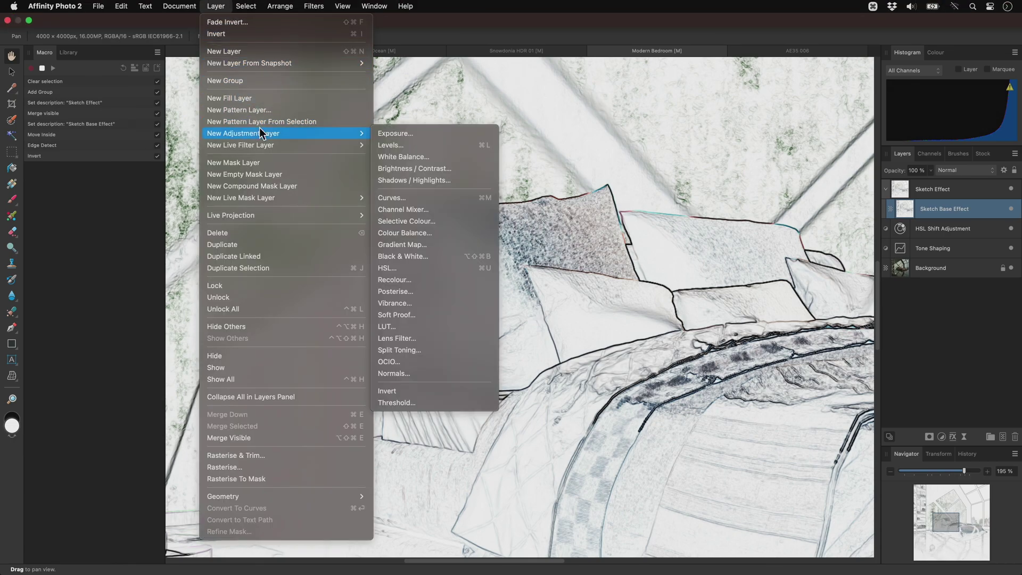
pyautogui.click(446, 213)
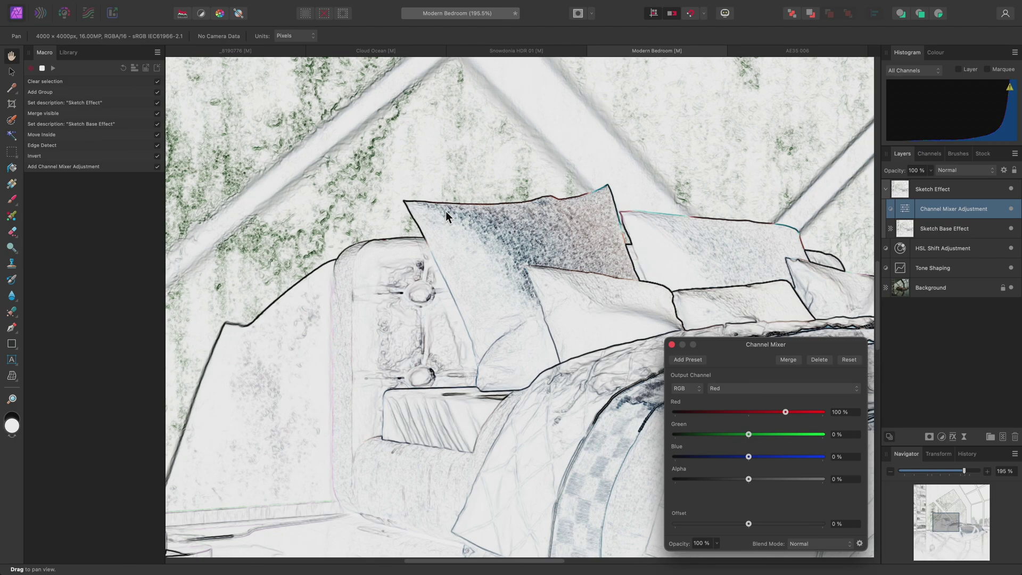
pyautogui.click(690, 388)
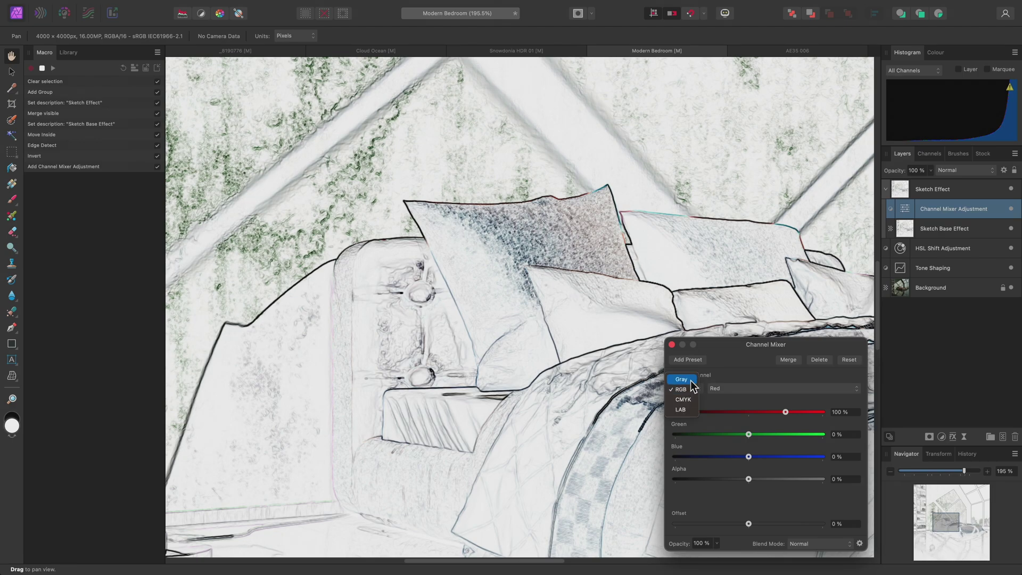
pyautogui.click(691, 380)
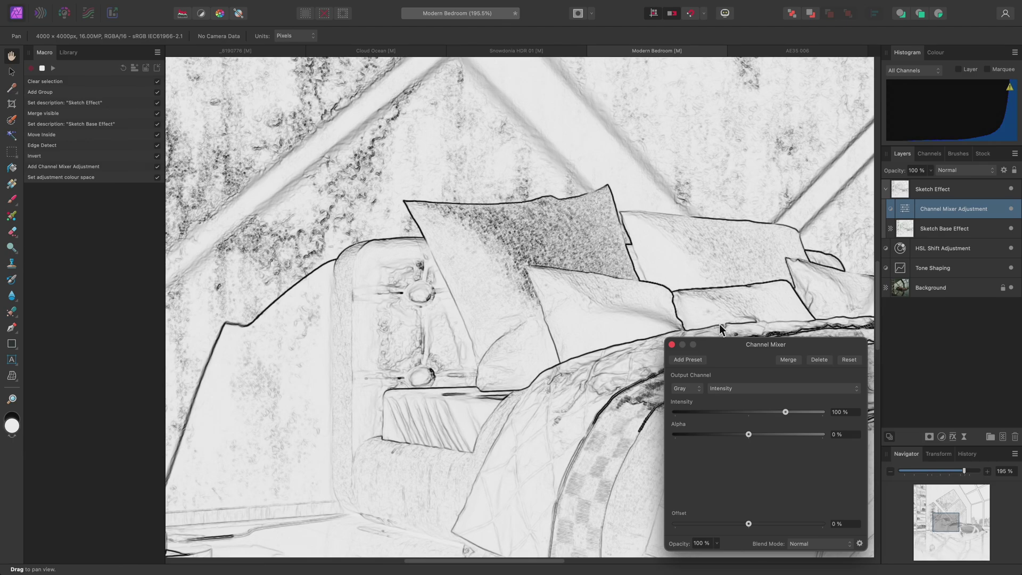
pyautogui.click(788, 360)
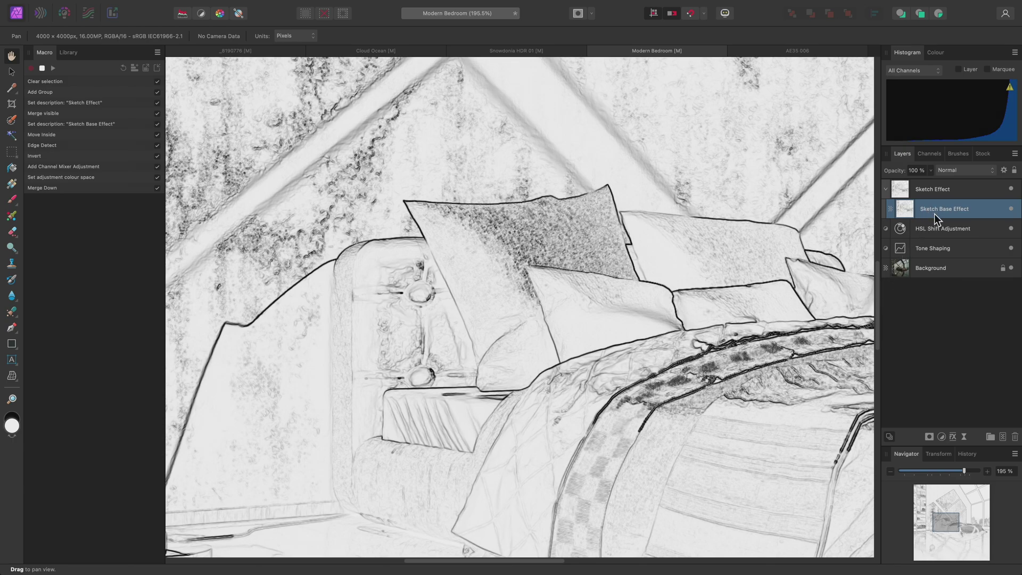
pyautogui.press('super+2')
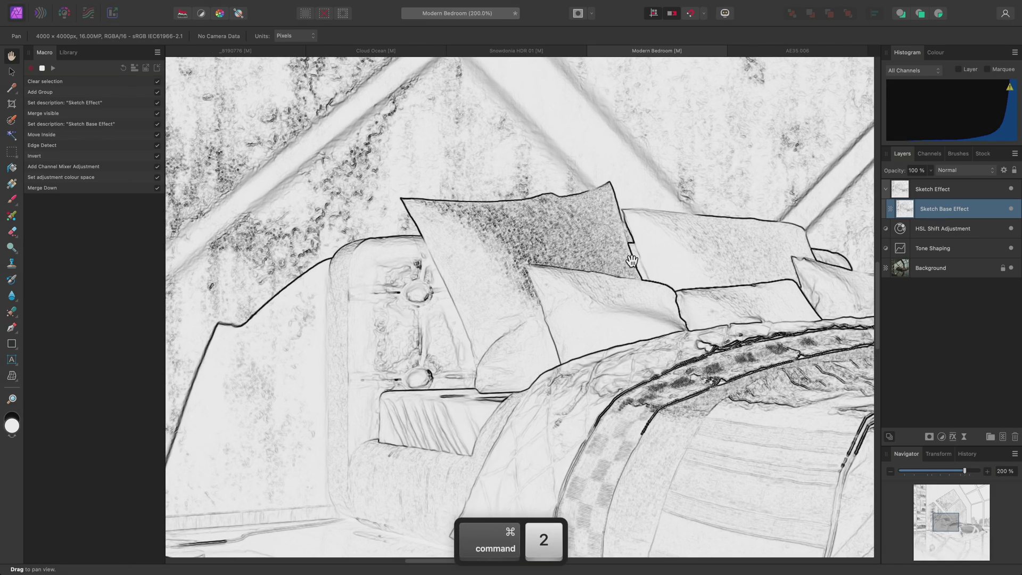
# Step: Apply a Bilateral Blur with 6 px radius and 15% tolerance to Sketch Base Effect
pyautogui.hscroll(2, 593, 274)
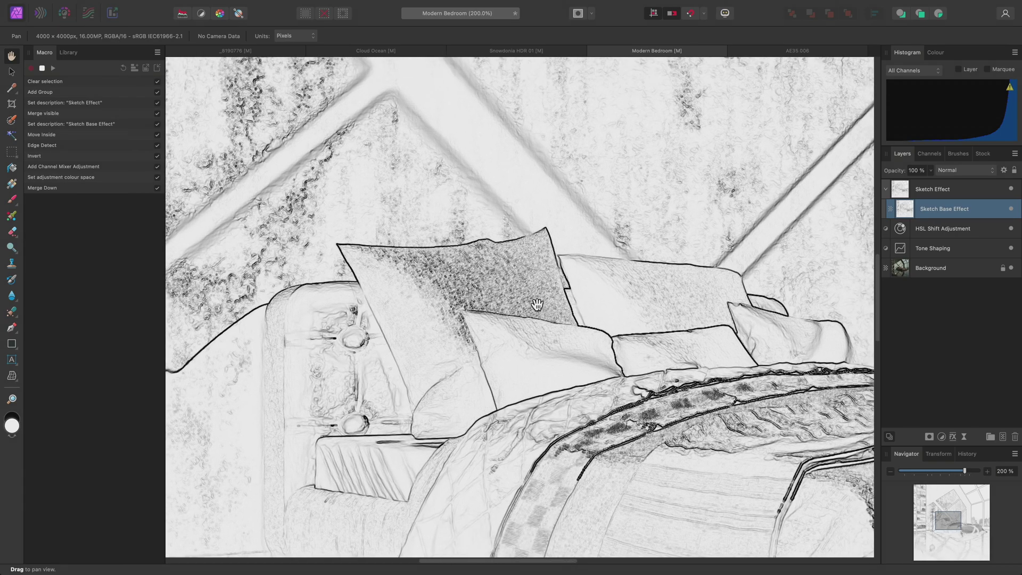
pyautogui.scroll(-5, 594, 298)
pyautogui.hscroll(3, 595, 315)
pyautogui.scroll(5, 595, 329)
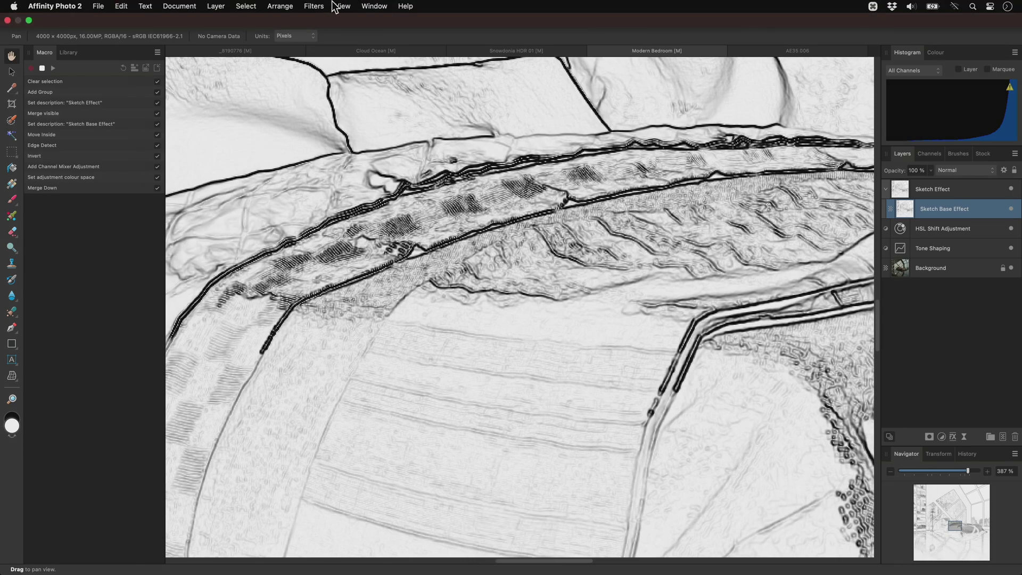
pyautogui.click(319, 6)
pyautogui.moveTo(331, 39)
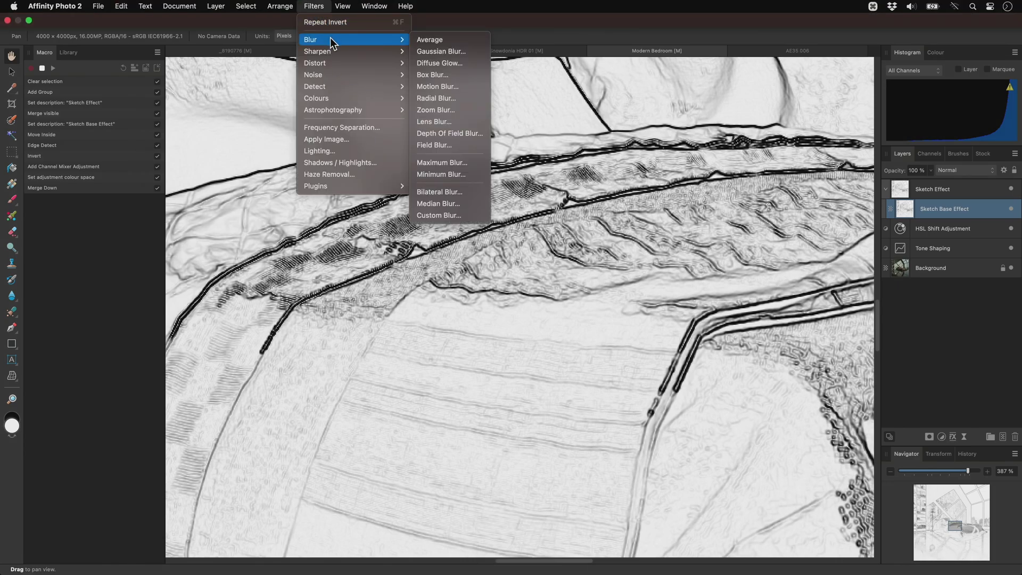
pyautogui.click(464, 190)
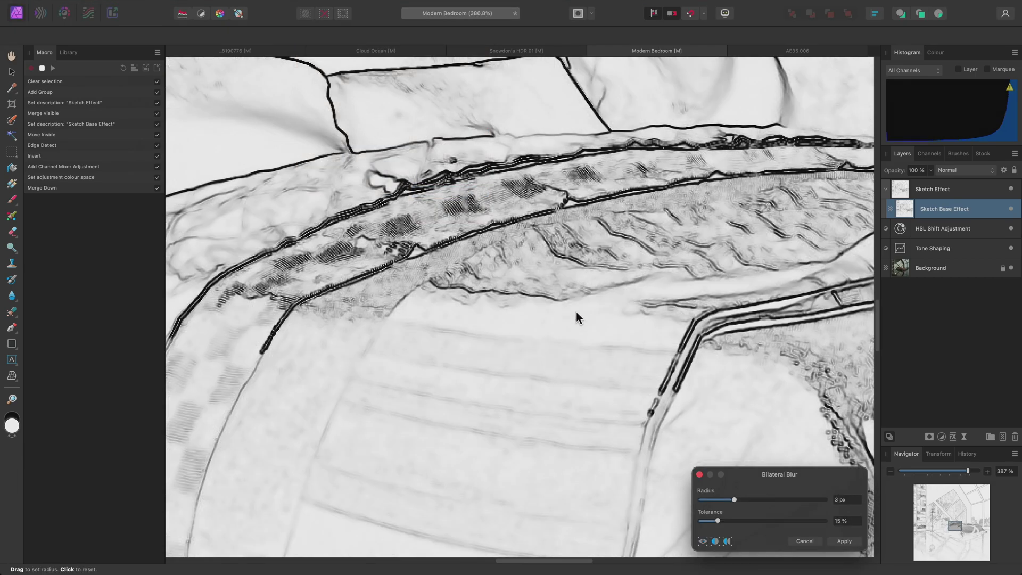
pyautogui.click(845, 500)
pyautogui.write('6')
pyautogui.press('Return')
pyautogui.hscroll(15, 783, 309)
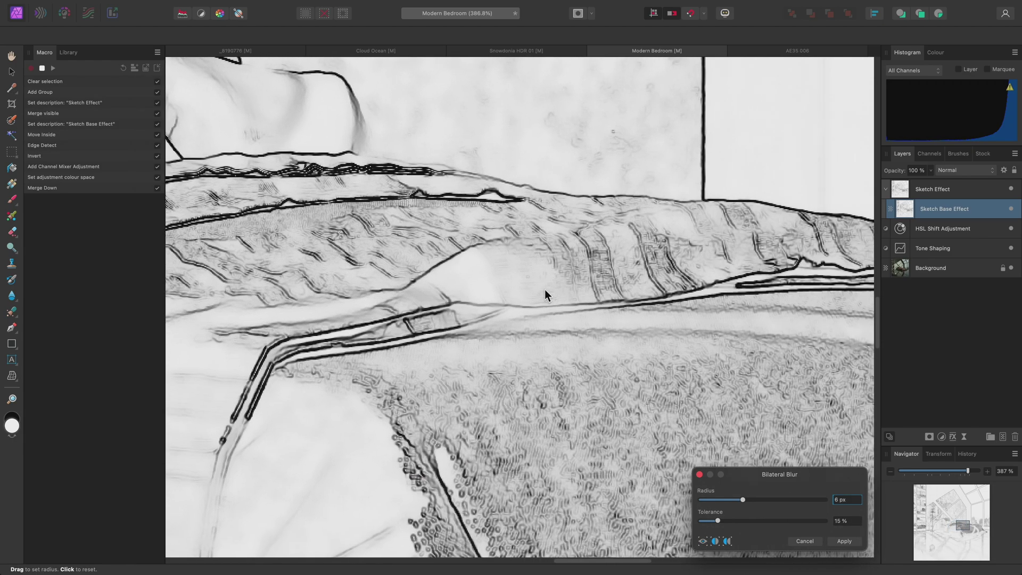
pyautogui.click(845, 541)
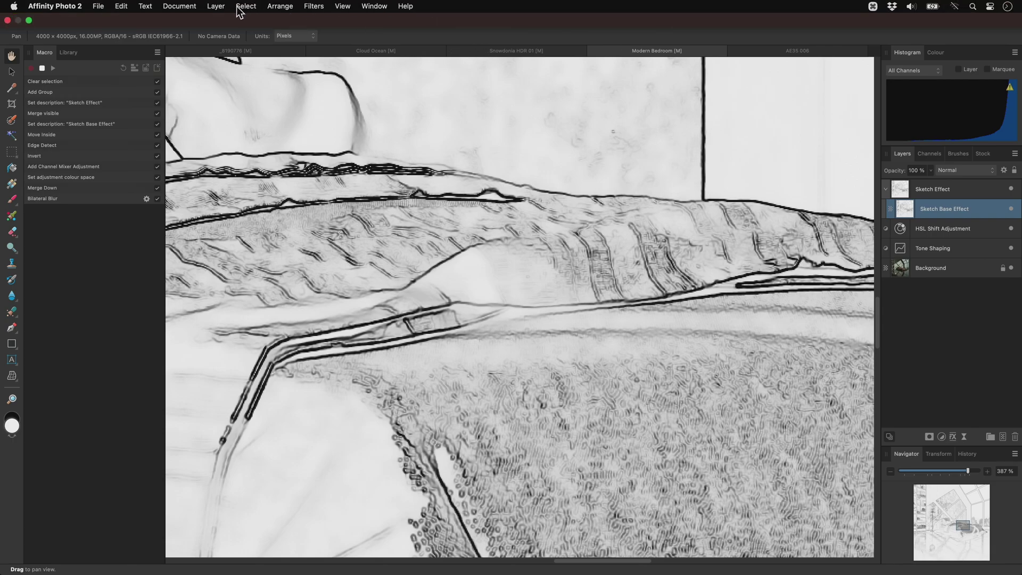
# Step: Add a Recolour adjustment with hue 240° and saturation 15%
pyautogui.click(217, 6)
pyautogui.moveTo(250, 133)
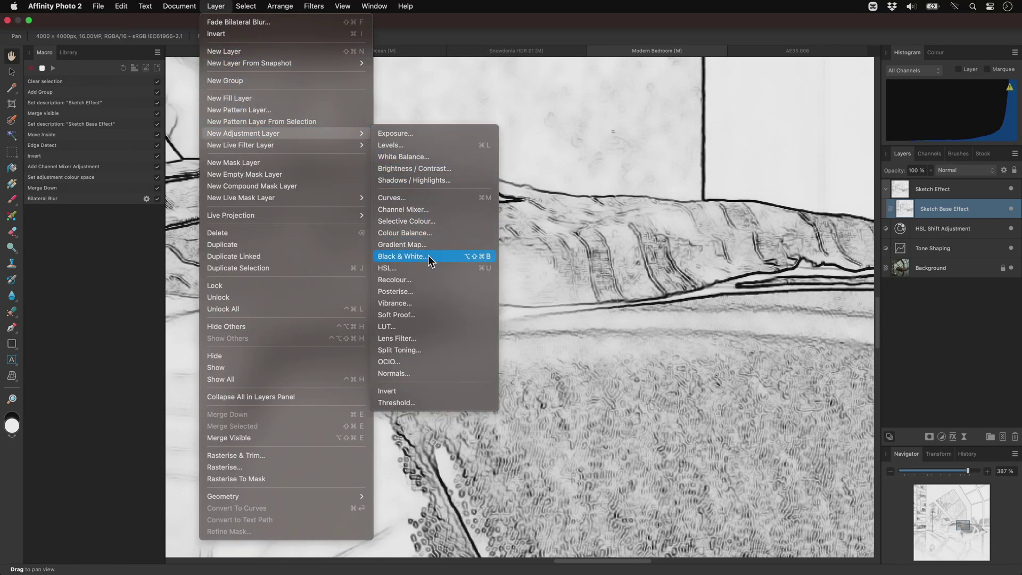
pyautogui.click(428, 281)
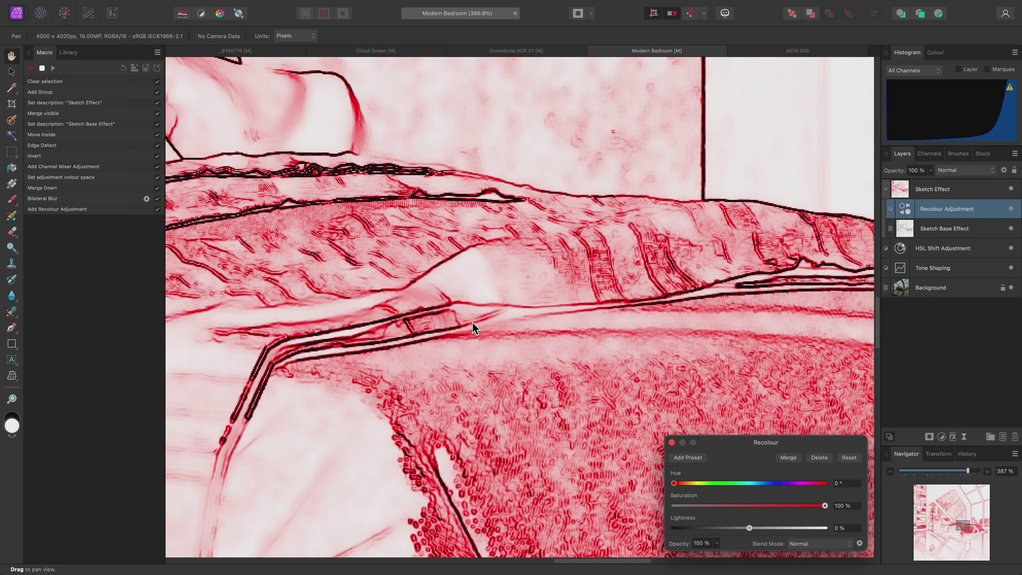
pyautogui.click(838, 483)
pyautogui.write('240')
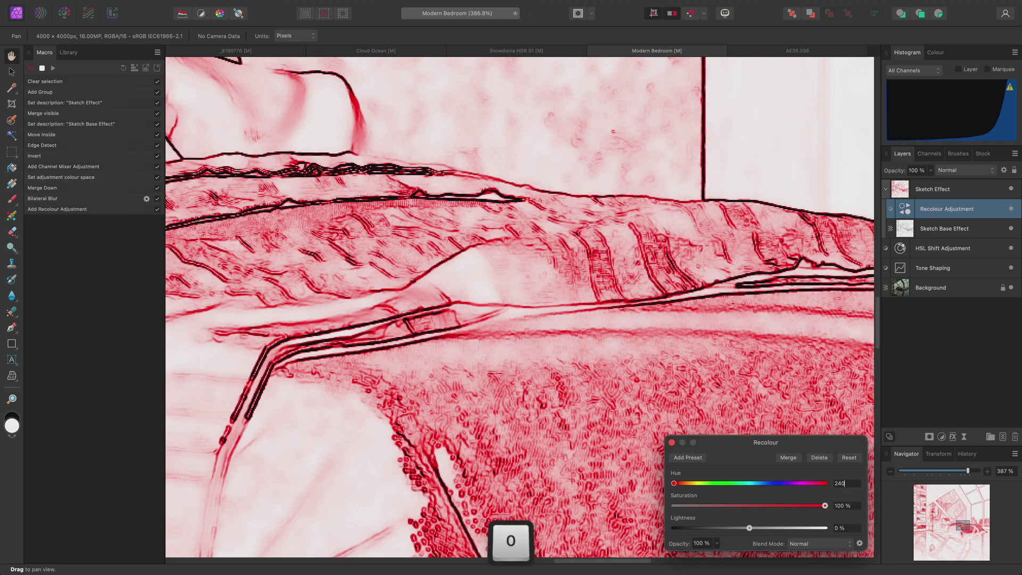
pyautogui.press('Return')
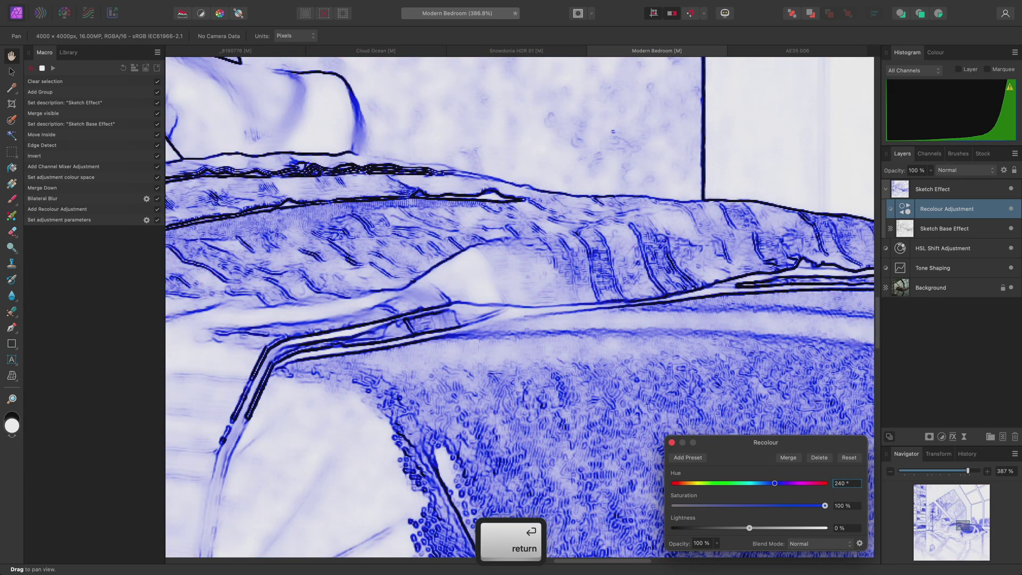
pyautogui.click(852, 505)
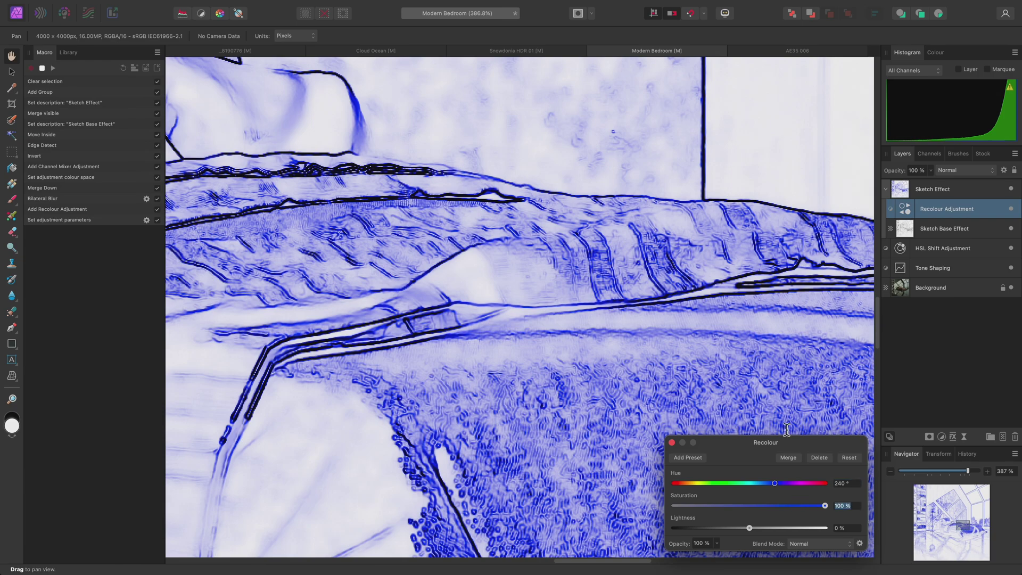
pyautogui.write('15')
pyautogui.press('Return')
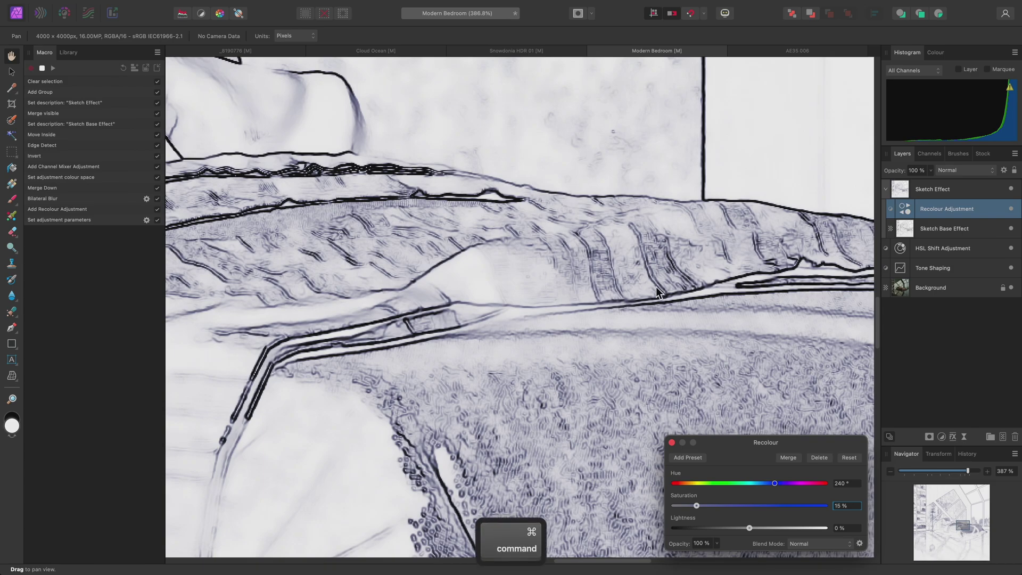
pyautogui.press('super+0')
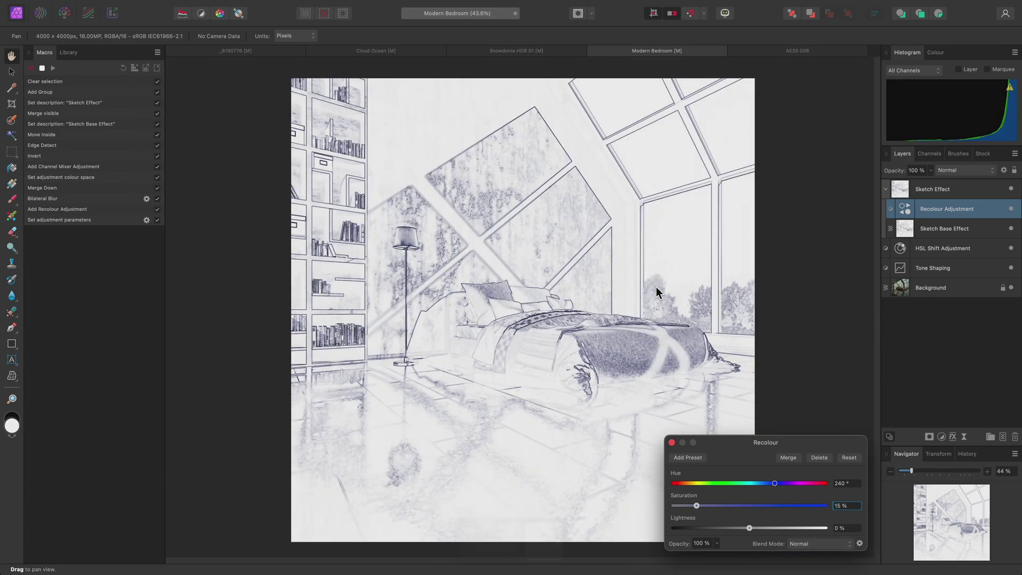
pyautogui.click(672, 442)
# Step: Rename the Recolour layer to 'Line Colour' and hide it
pyautogui.doubleClick(963, 219)
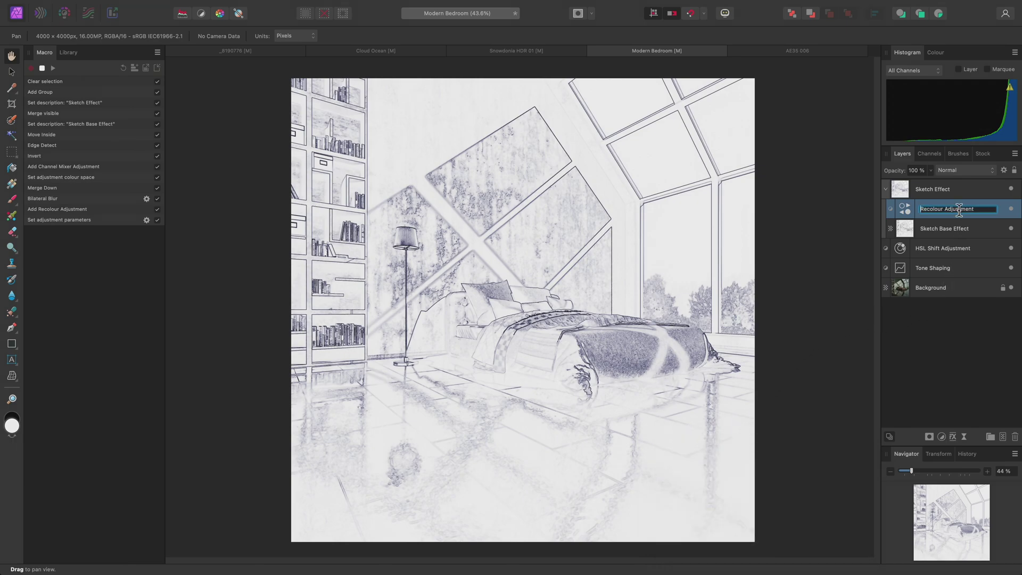
pyautogui.write('Line Colour')
pyautogui.press('Return')
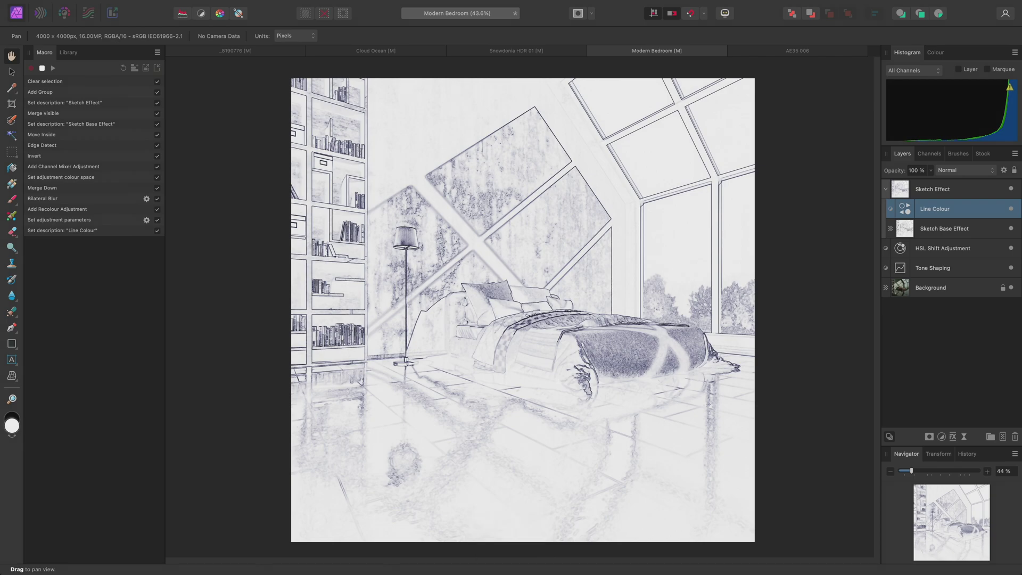
pyautogui.click(1011, 209)
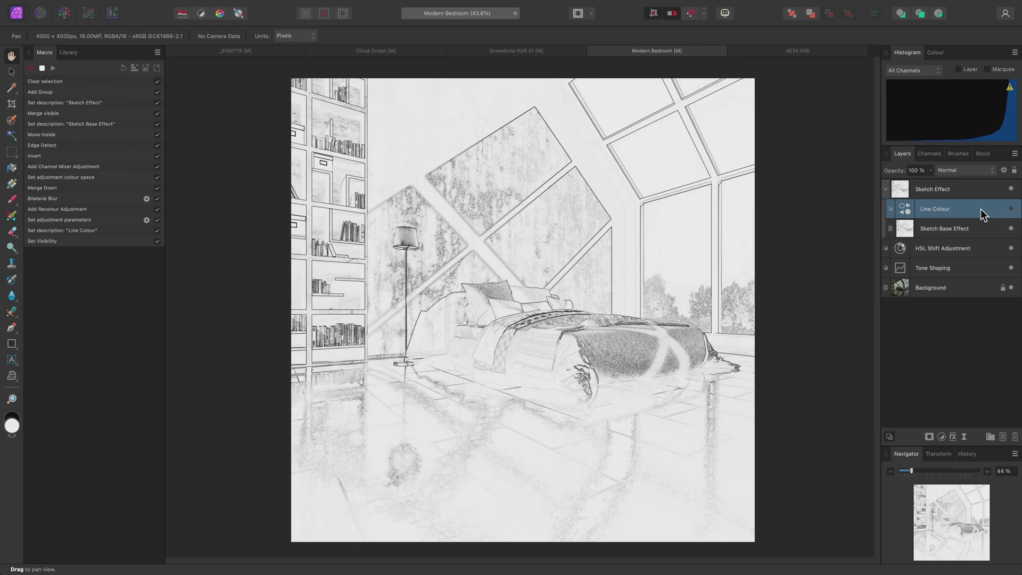
# Step: Add a White Balance adjustment layer and rename it 'Paper Colour'
pyautogui.click(216, 6)
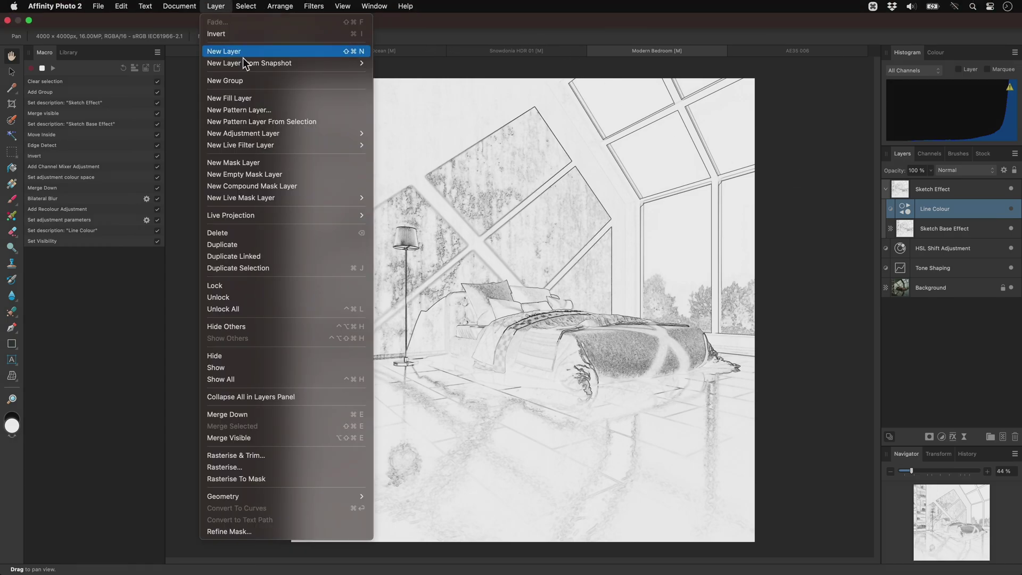
pyautogui.moveTo(269, 132)
pyautogui.click(439, 153)
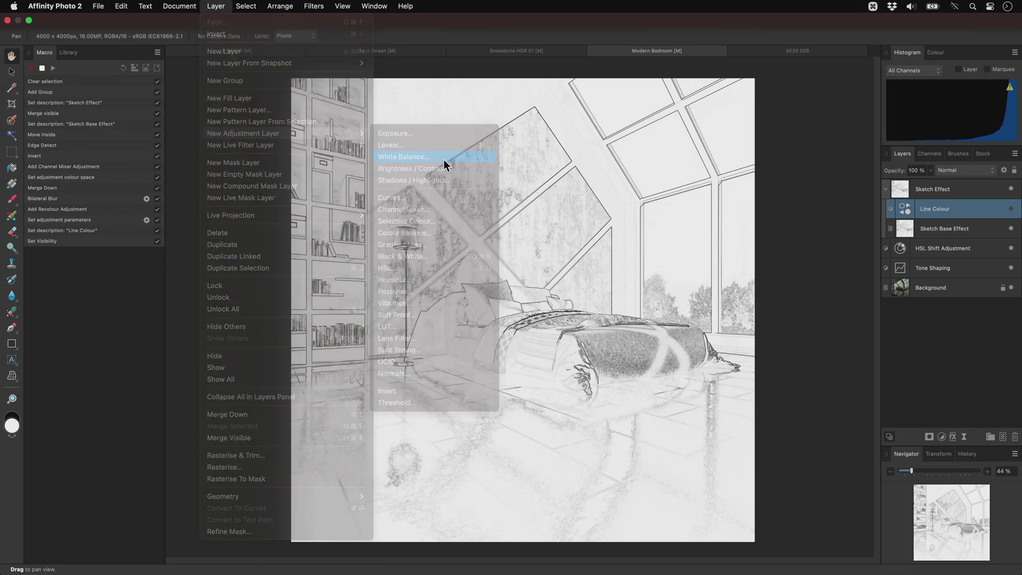
pyautogui.click(672, 453)
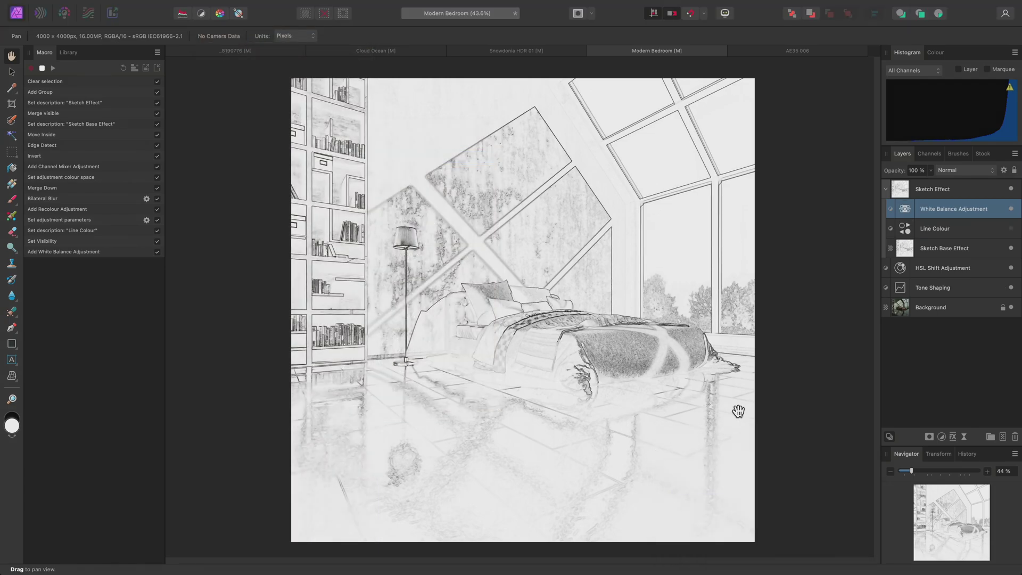
pyautogui.doubleClick(937, 209)
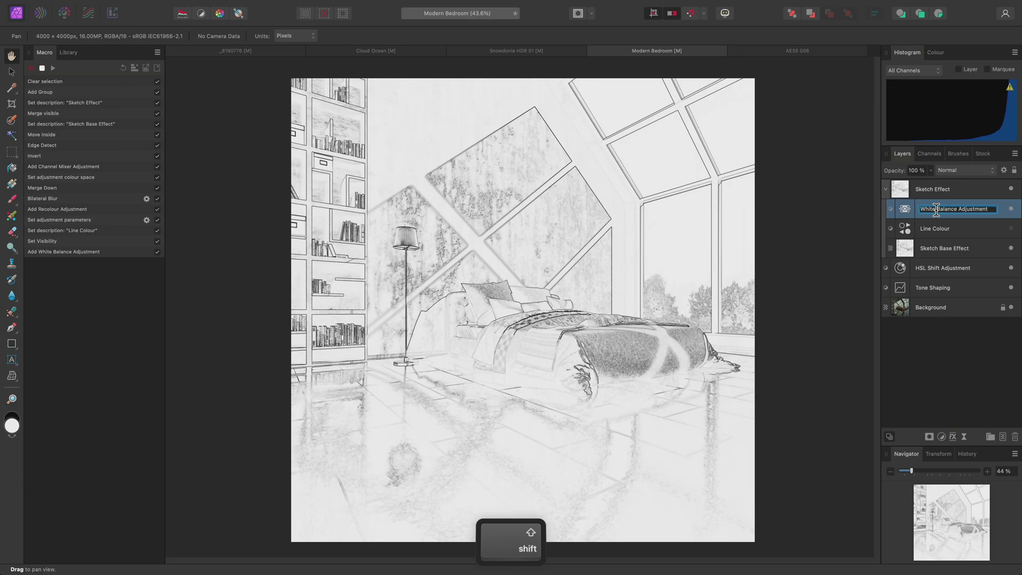
pyautogui.write('Paper Colour')
pyautogui.press('Return')
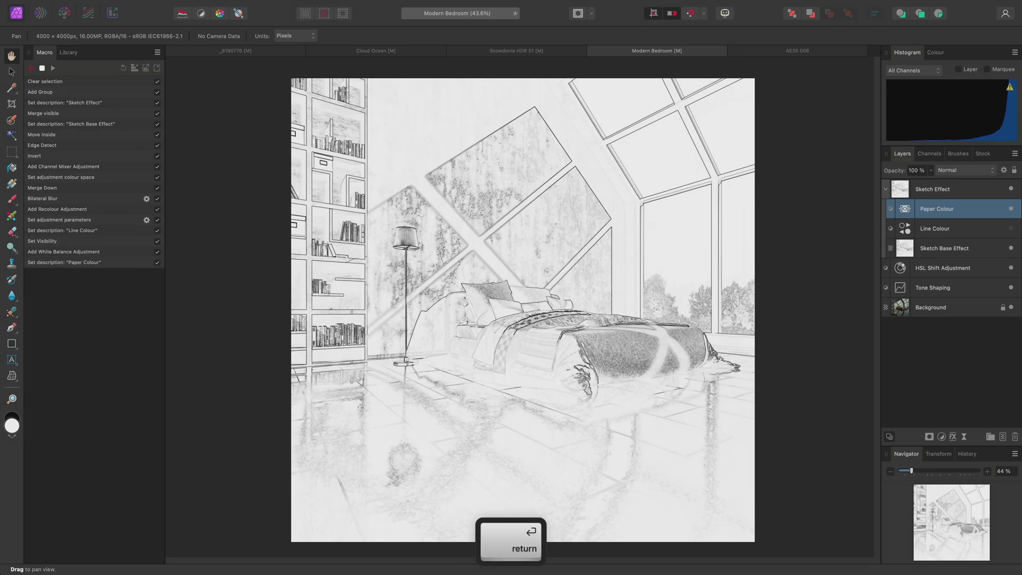
# Step: Select the Sketch Effect group, recording it as a select-parent-layer macro step
pyautogui.click(957, 191)
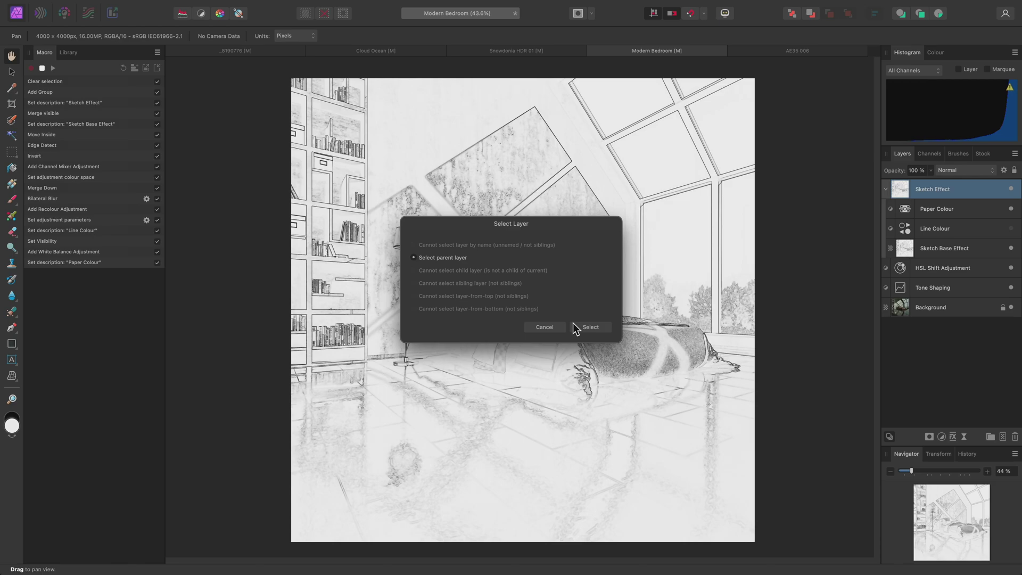
pyautogui.click(590, 328)
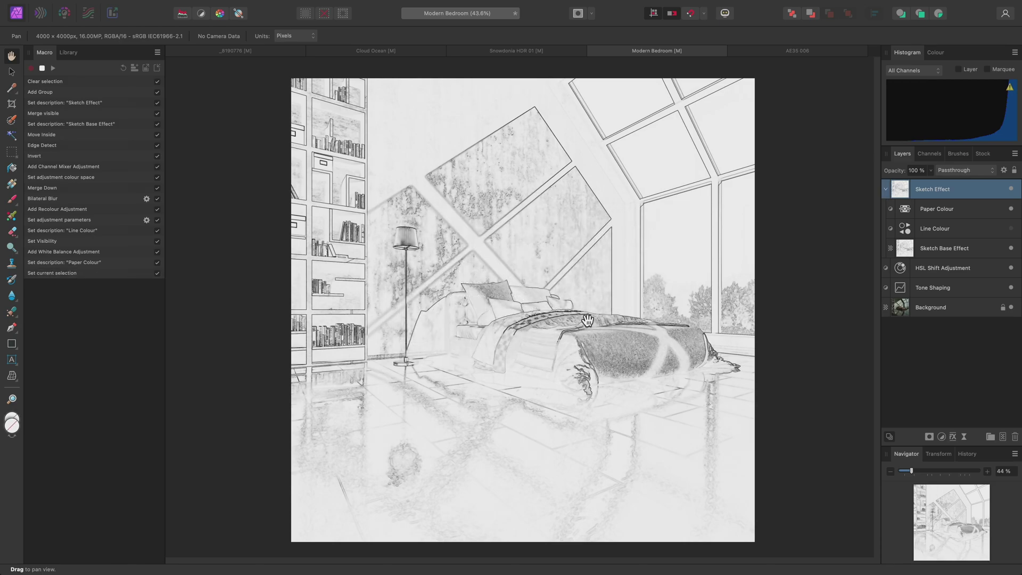
# Step: Stop recording and save the macro as 'Sketch Effect' under Custom Macros
pyautogui.click(42, 69)
pyautogui.click(134, 68)
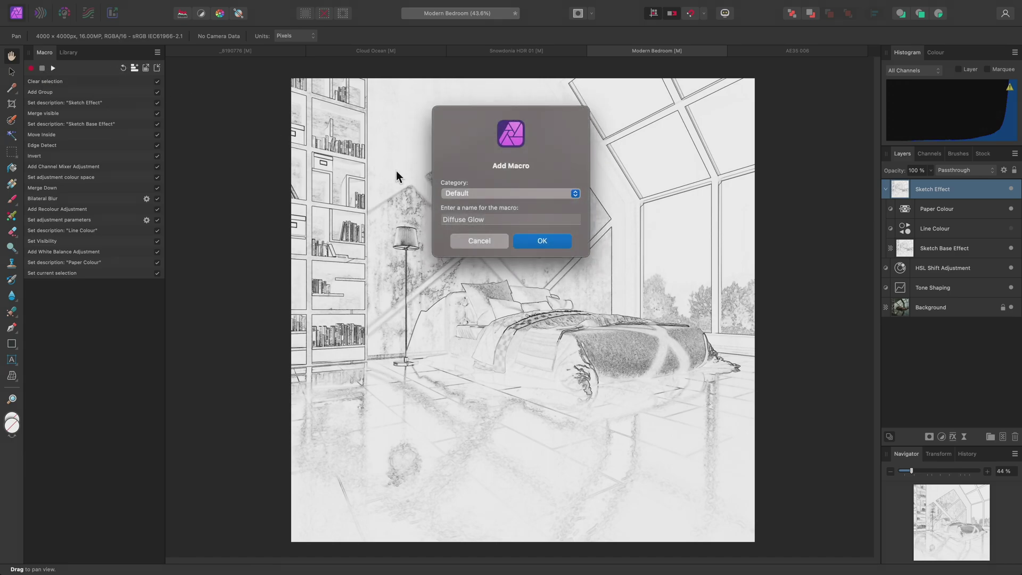
pyautogui.click(471, 193)
pyautogui.click(486, 206)
pyautogui.moveTo(526, 220); pyautogui.dragTo(439, 223)
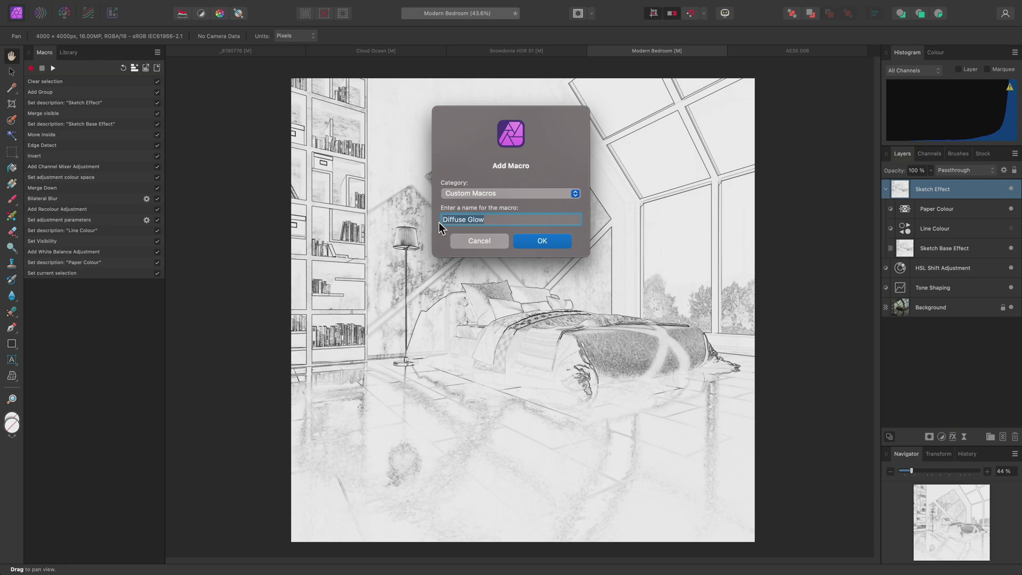
pyautogui.write('Sketch Ef')
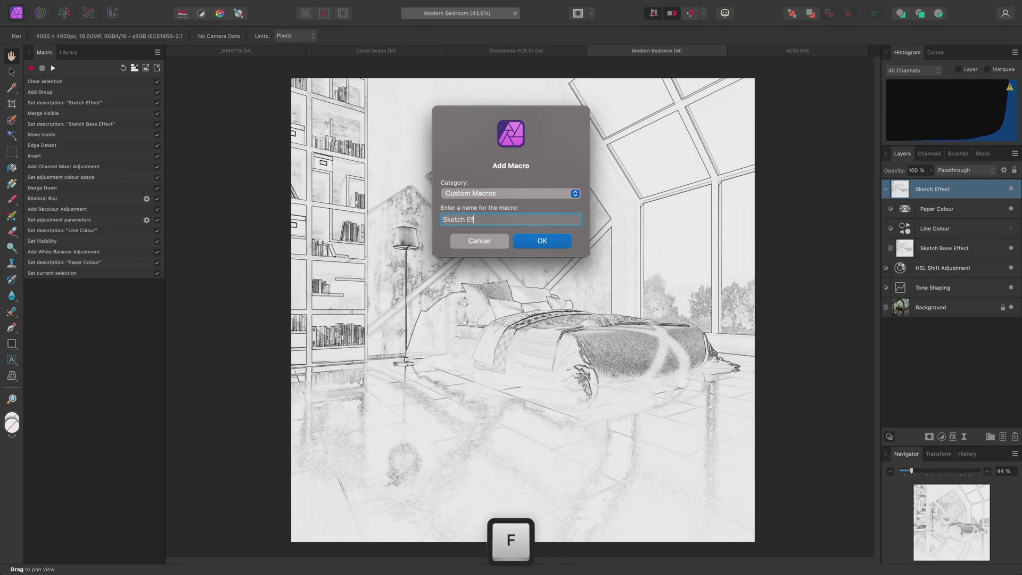
pyautogui.write('fect')
pyautogui.press('Return')
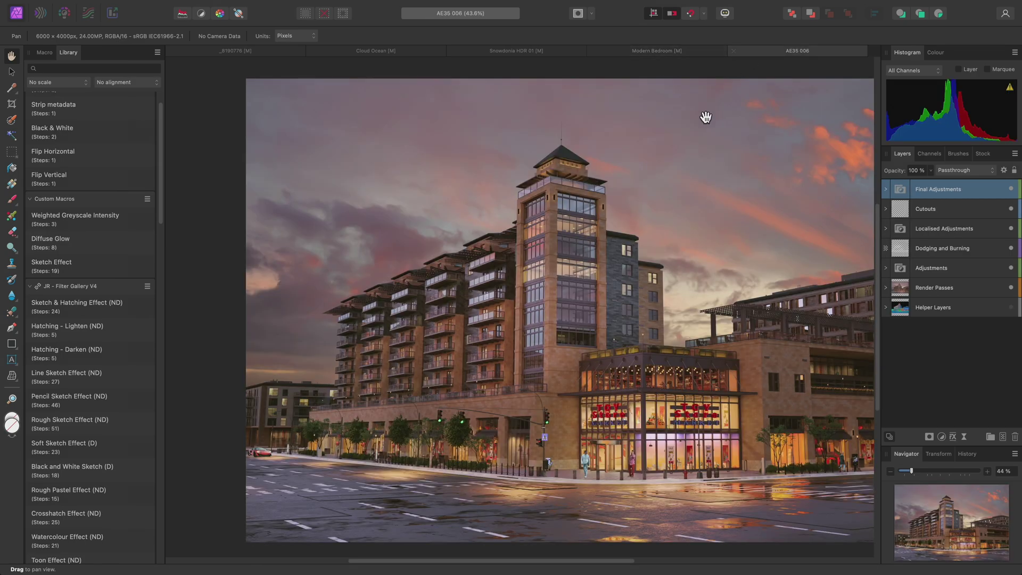
# Step: Run the Sketch Effect macro on the AE35 G06 render and make Line Colour visible
pyautogui.hotkey('ctrl', 'Tab')
pyautogui.press('super+0')
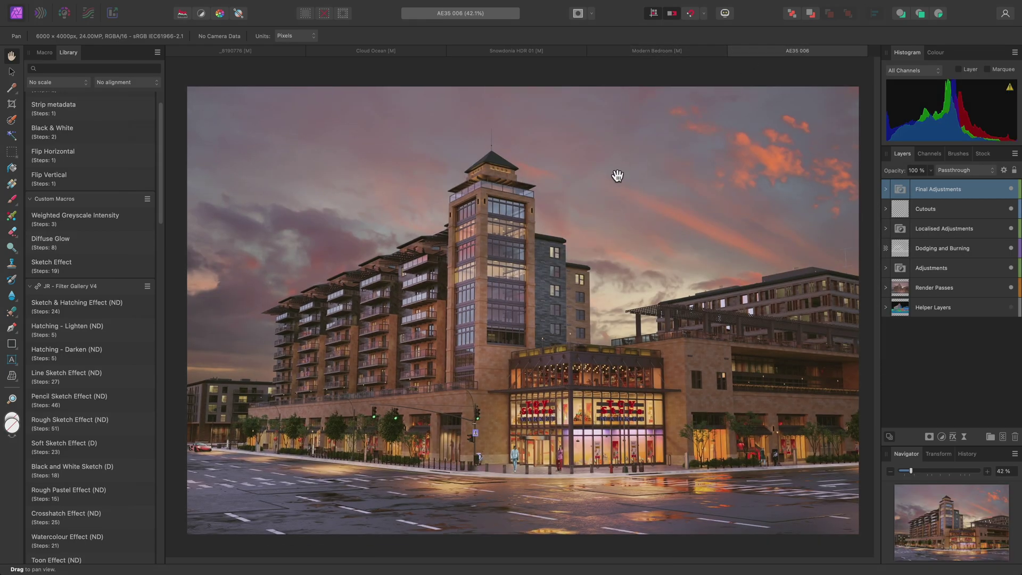
pyautogui.click(152, 268)
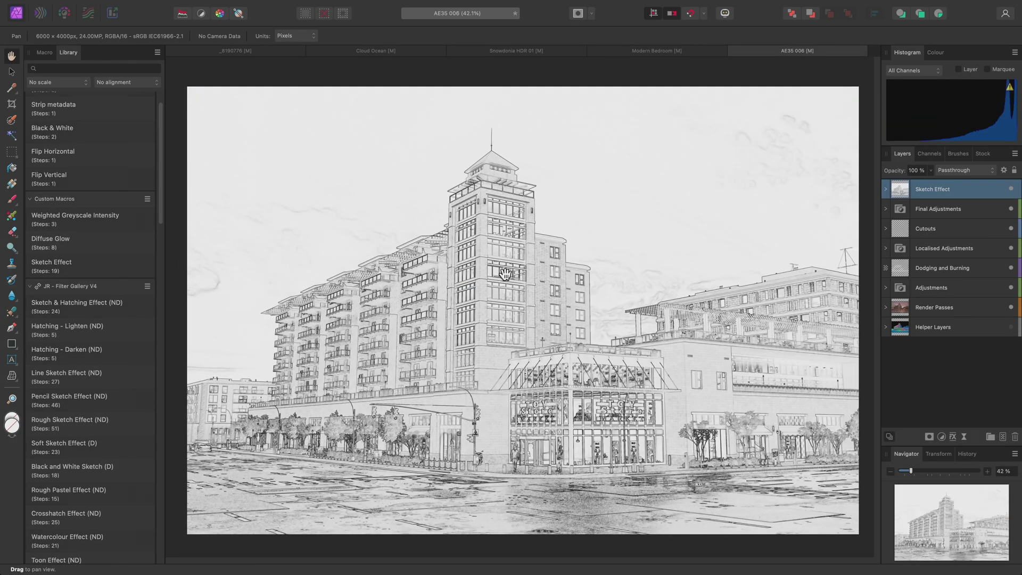
pyautogui.click(885, 191)
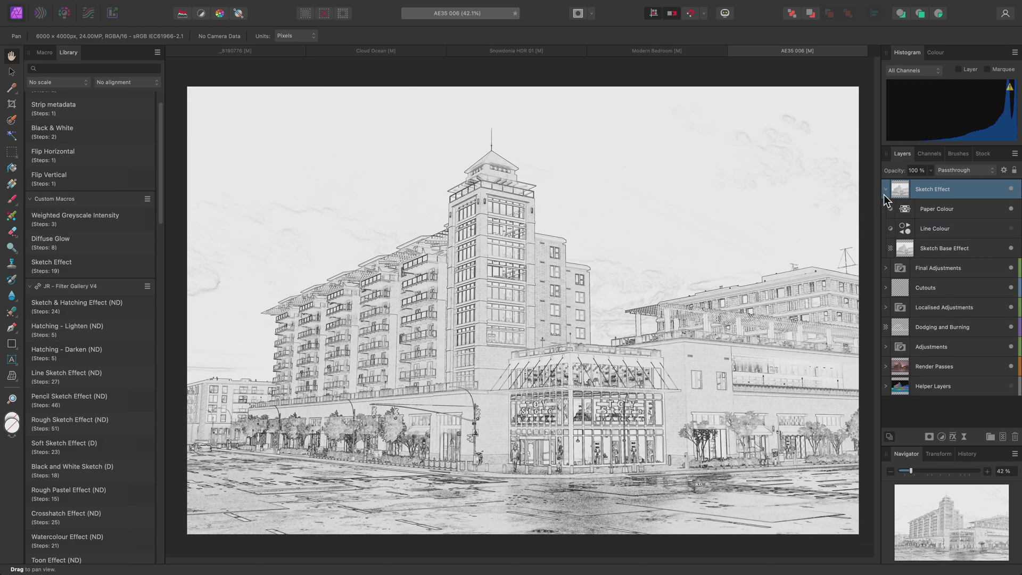
pyautogui.click(1011, 229)
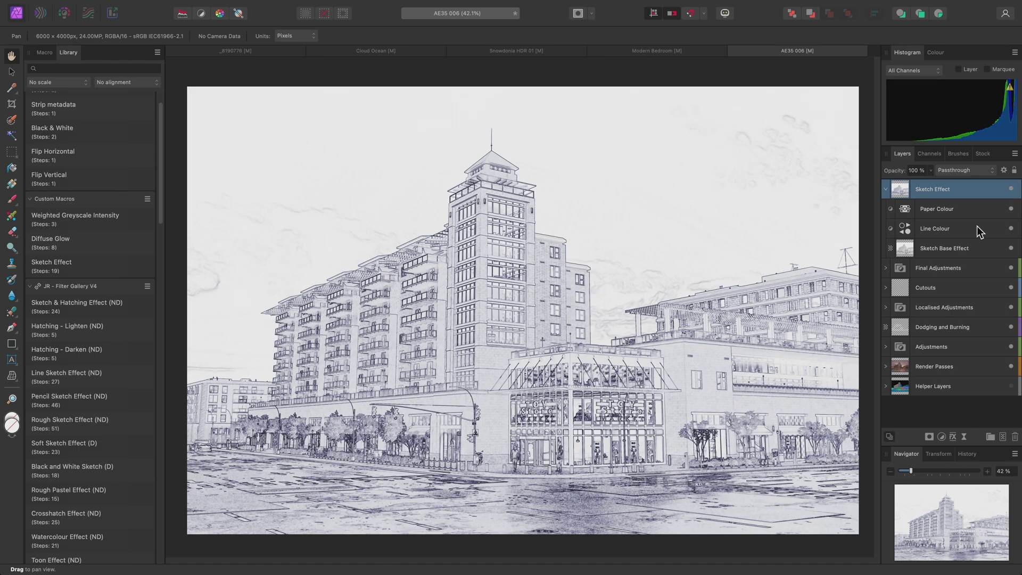
# Step: Shift the Paper Colour white balance warmer to give the paper a cream sepia tone
pyautogui.doubleClick(908, 215)
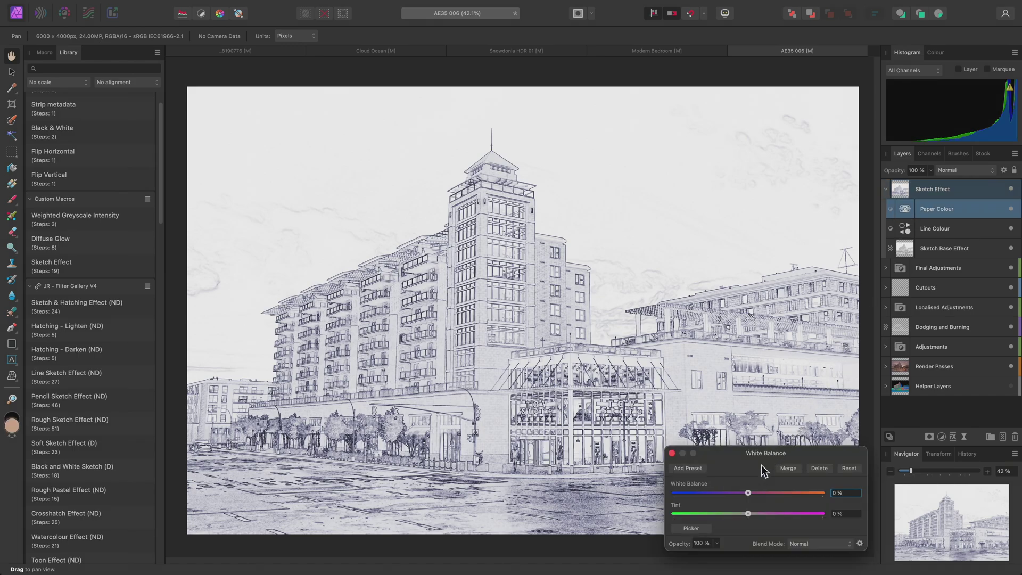
pyautogui.moveTo(749, 493)
pyautogui.mouseDown()
pyautogui.moveTo(774, 495)
pyautogui.moveTo(737, 501)
pyautogui.moveTo(753, 500)
pyautogui.mouseUp()
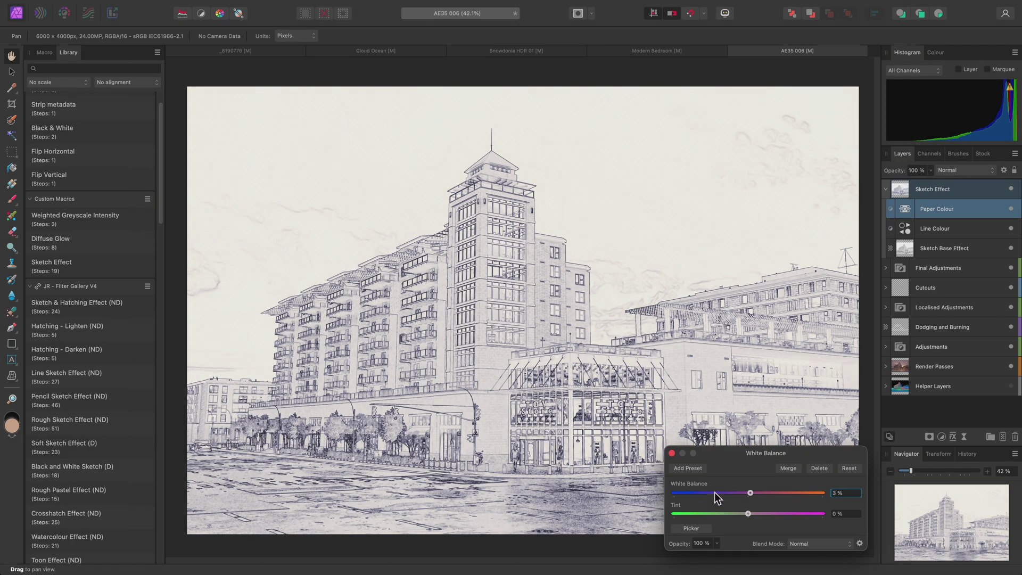
pyautogui.click(672, 454)
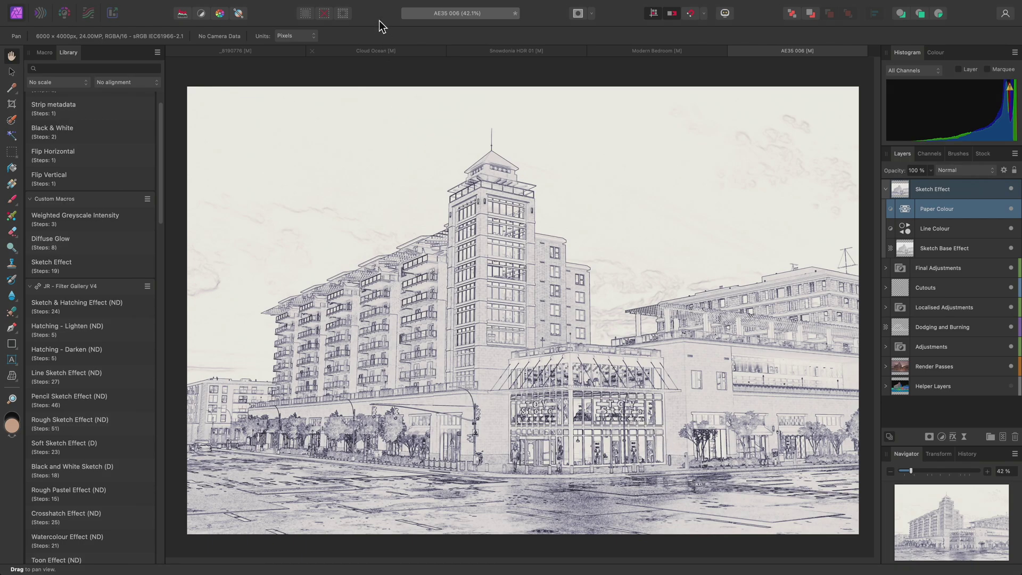
pyautogui.moveTo(375, 5)
pyautogui.click(251, 7)
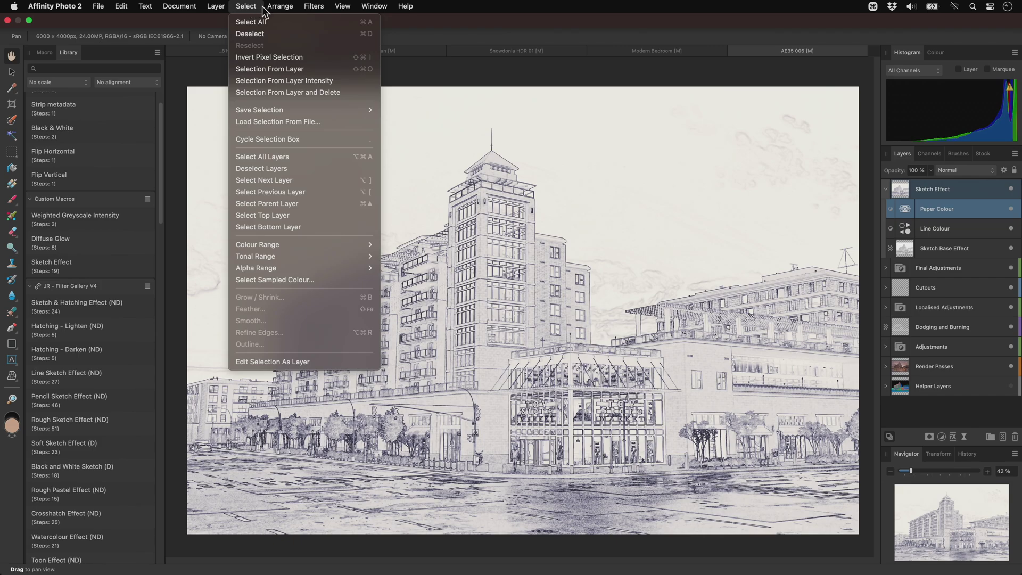
pyautogui.moveTo(280, 8)
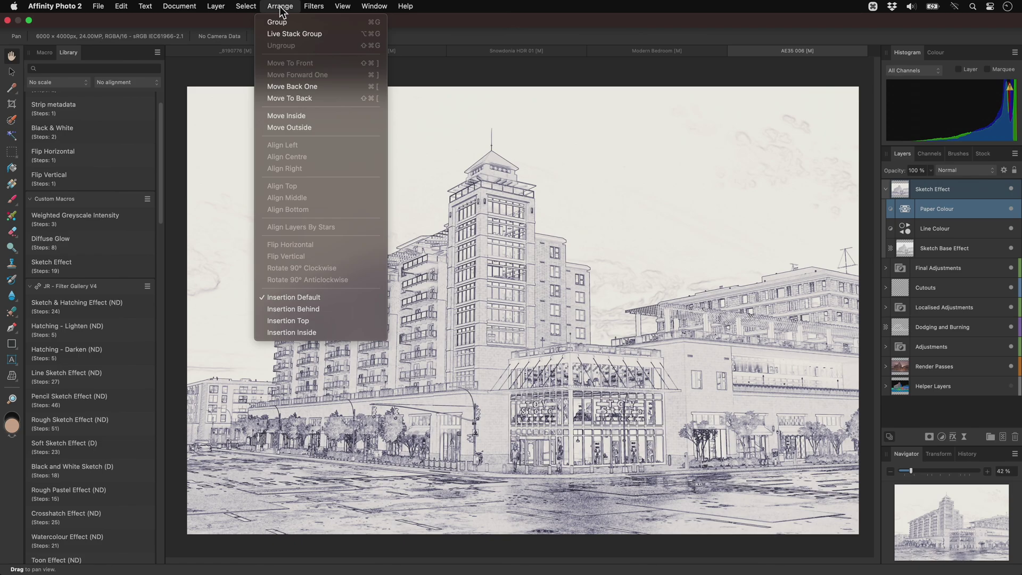
pyautogui.click(281, 9)
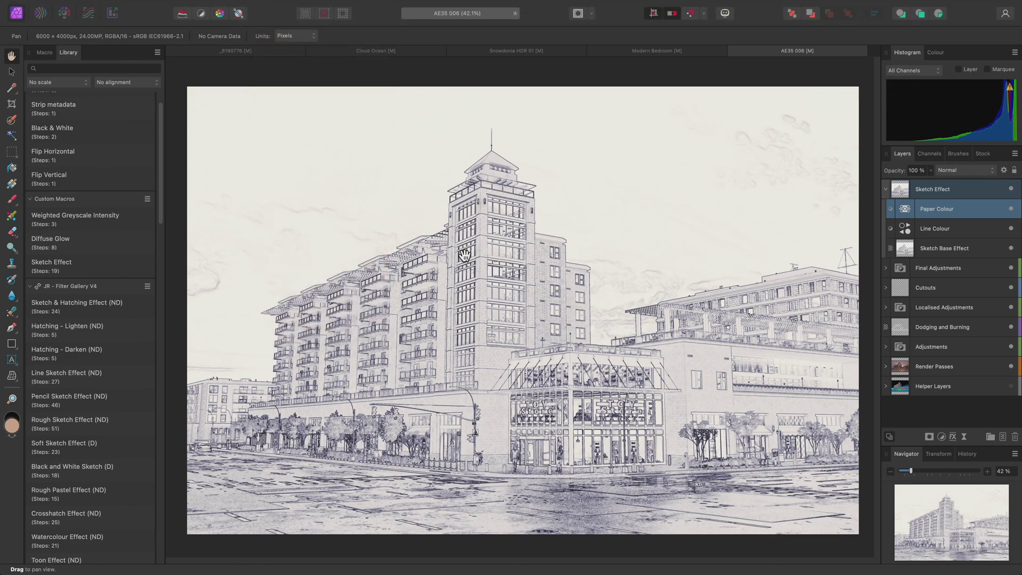